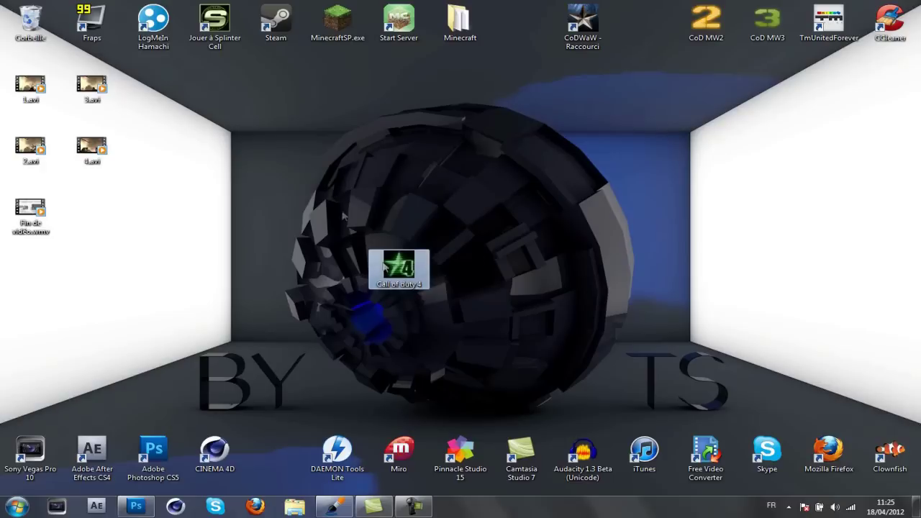
Move the Call of duty 4 shortcut into the desktop's upper icon row, between Minecraft and CoDWaW.
drag(455, 203, 316, 299)
drag(458, 172, 336, 338)
drag(400, 279, 523, 30)
drag(705, 25, 604, 87)
drag(650, 129, 545, 65)
click(603, 137)
click(580, 85)
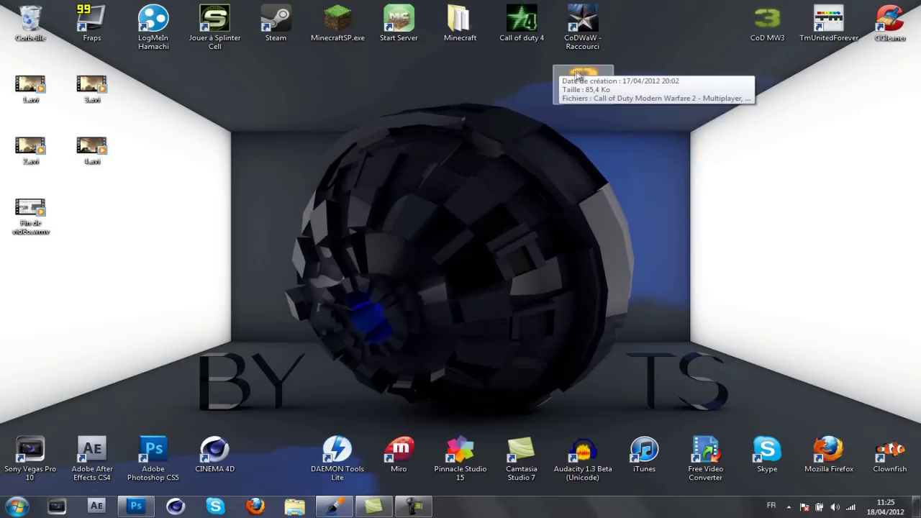
click(533, 106)
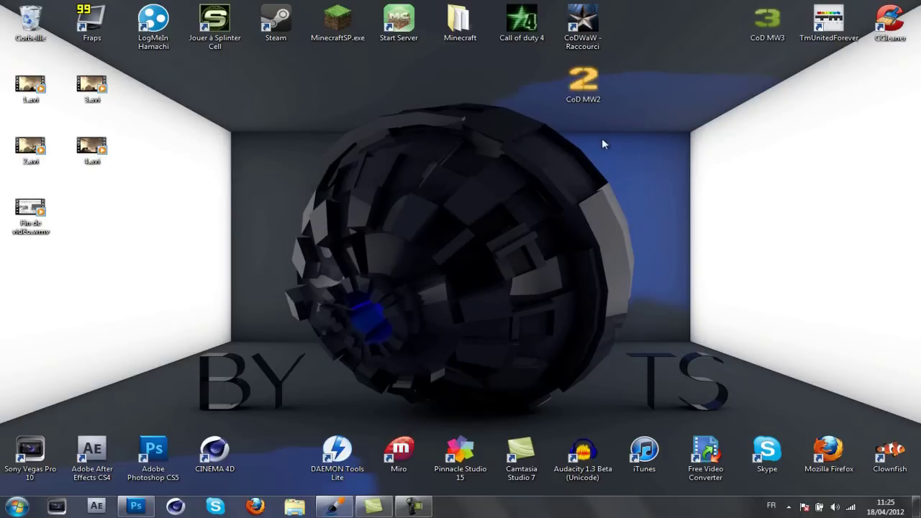
drag(577, 81, 709, 23)
drag(771, 25, 655, 97)
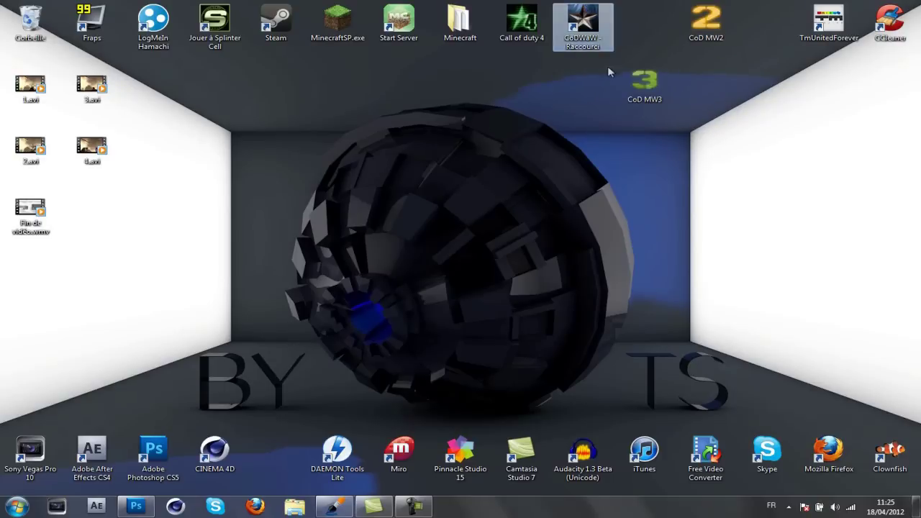
click(644, 82)
drag(650, 84, 768, 23)
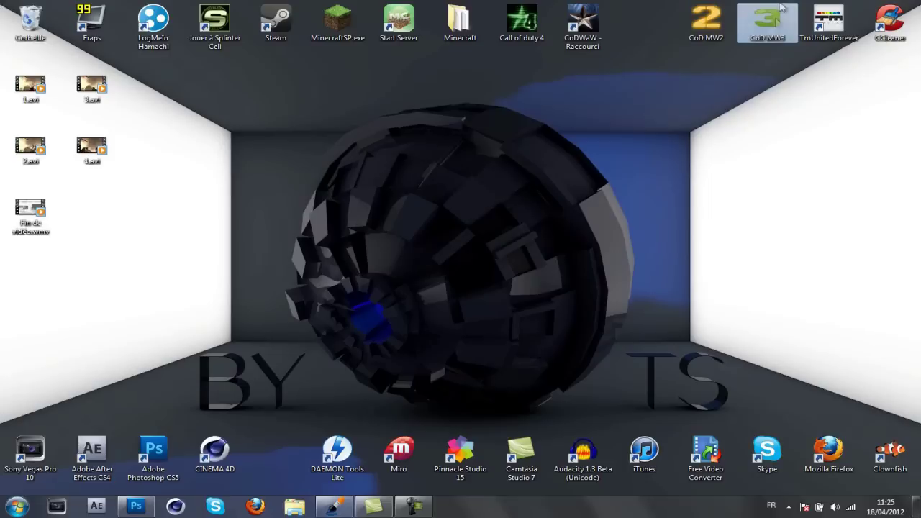
click(719, 33)
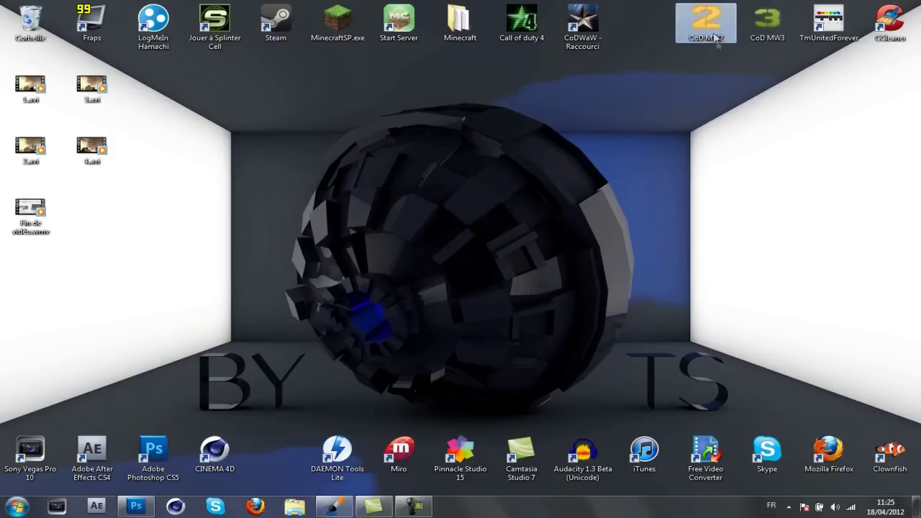
click(706, 95)
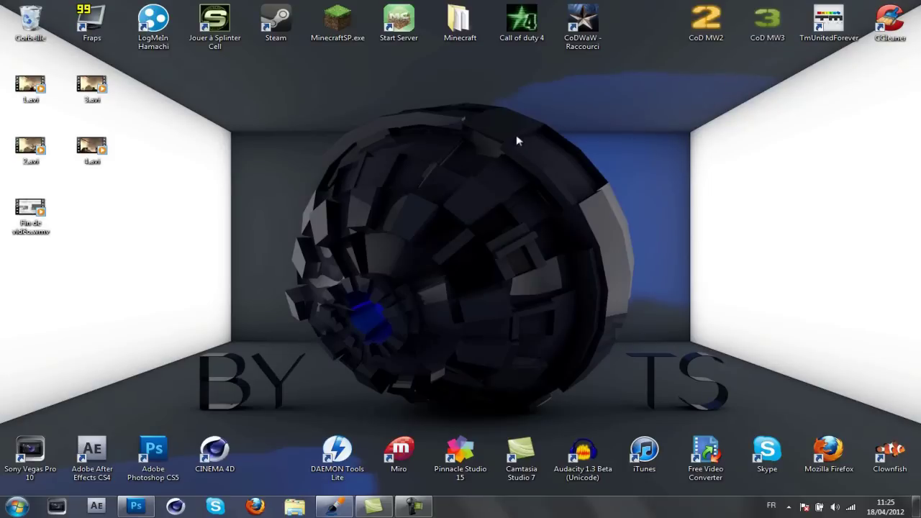
Switch to Photoshop and enlarge mw2.png until the whole image fills the canvas area.
click(137, 507)
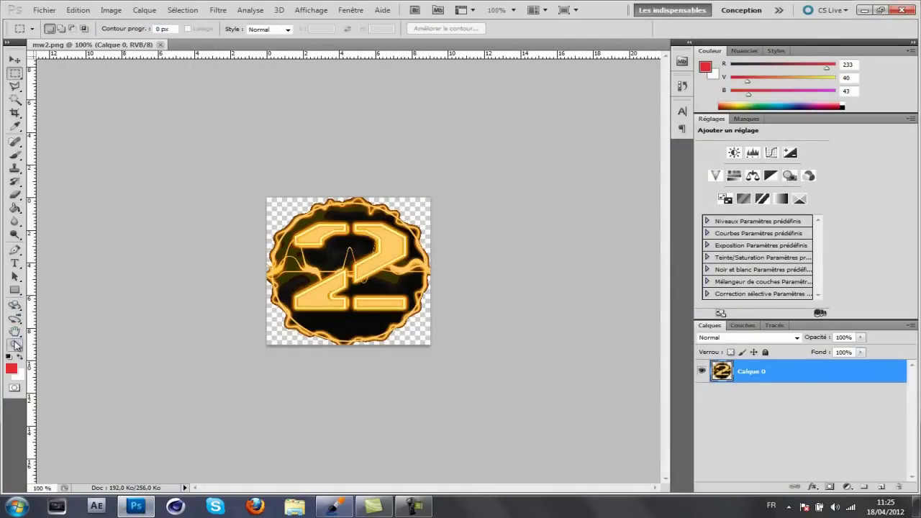
click(15, 345)
click(304, 252)
click(308, 256)
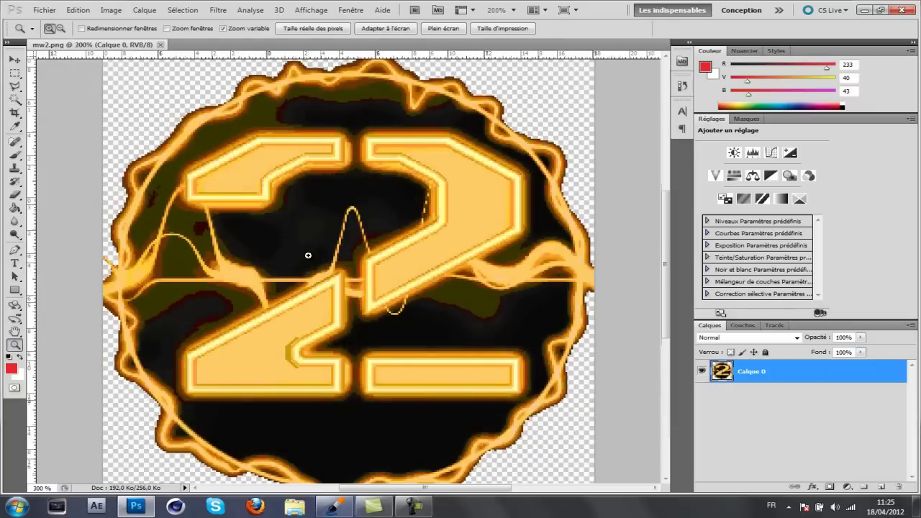
right_click(309, 258)
click(327, 261)
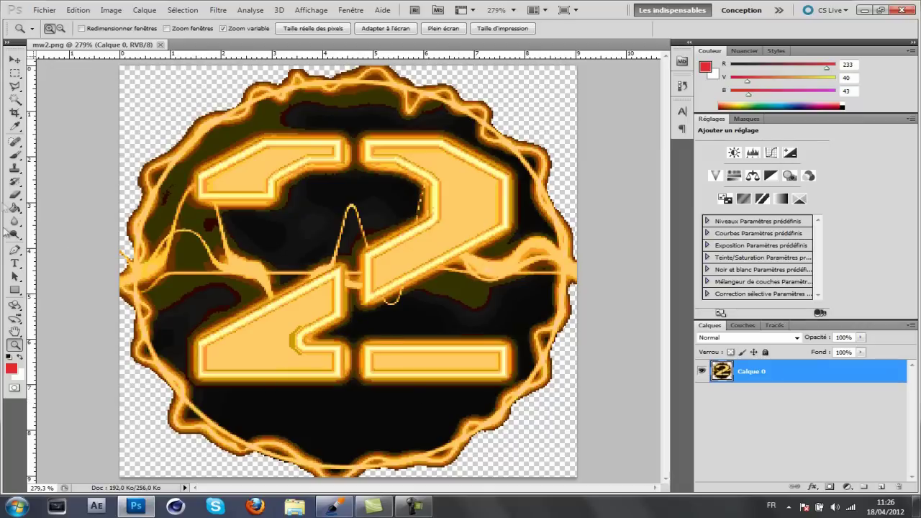
Erase the glowing ring and the black background around the 2 using the Eraser with a 42 px brush.
click(16, 195)
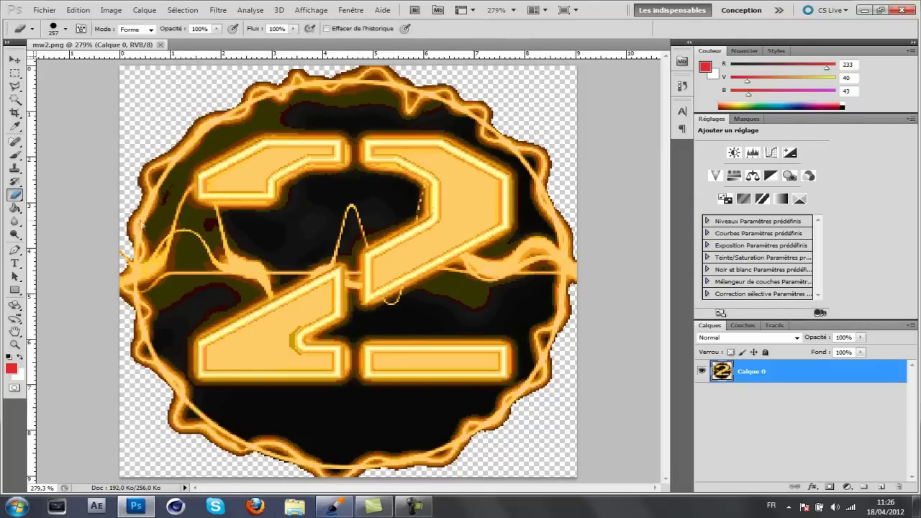
right_click(328, 274)
drag(332, 274, 283, 274)
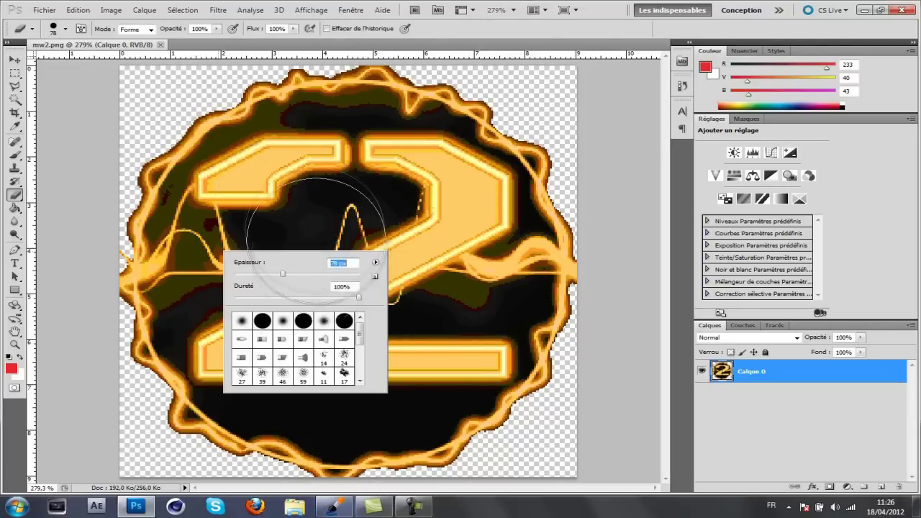
right_click(379, 249)
right_click(307, 251)
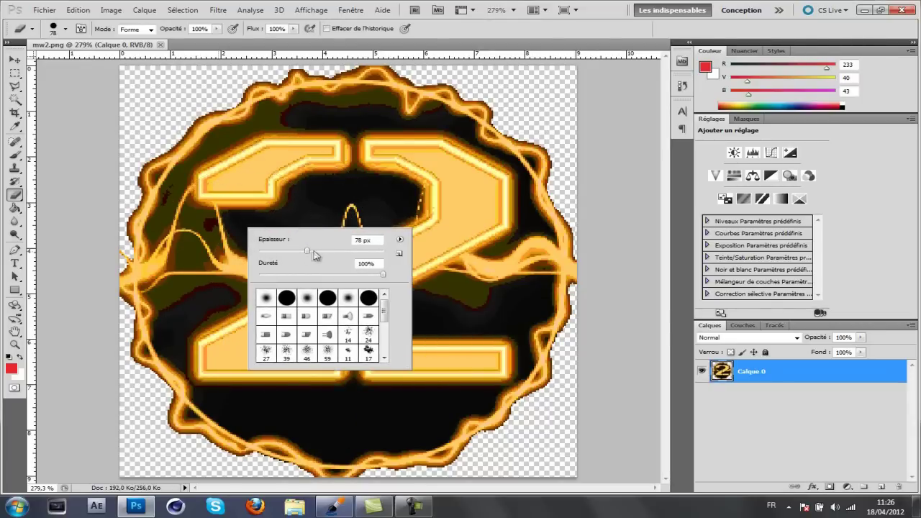
drag(301, 259, 279, 249)
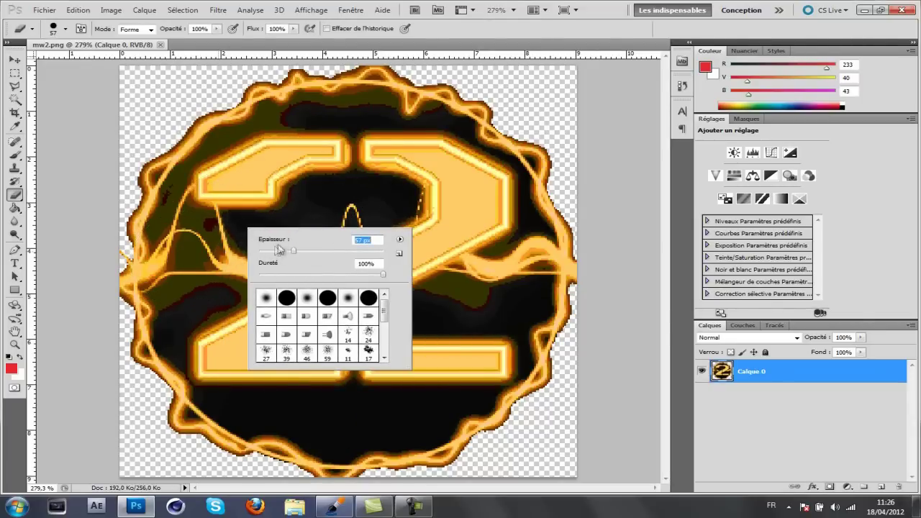
key(Return)
mouse_move(212, 252)
mouse_down()
mouse_move(128, 267)
mouse_move(148, 305)
mouse_move(124, 335)
mouse_move(139, 336)
mouse_move(142, 399)
mouse_move(152, 419)
mouse_move(331, 438)
mouse_move(325, 448)
mouse_move(340, 460)
mouse_move(373, 461)
mouse_move(315, 474)
mouse_move(362, 457)
mouse_move(372, 442)
mouse_move(464, 439)
mouse_move(488, 424)
mouse_move(531, 423)
mouse_move(554, 401)
mouse_move(580, 334)
mouse_move(565, 273)
mouse_move(505, 287)
mouse_up()
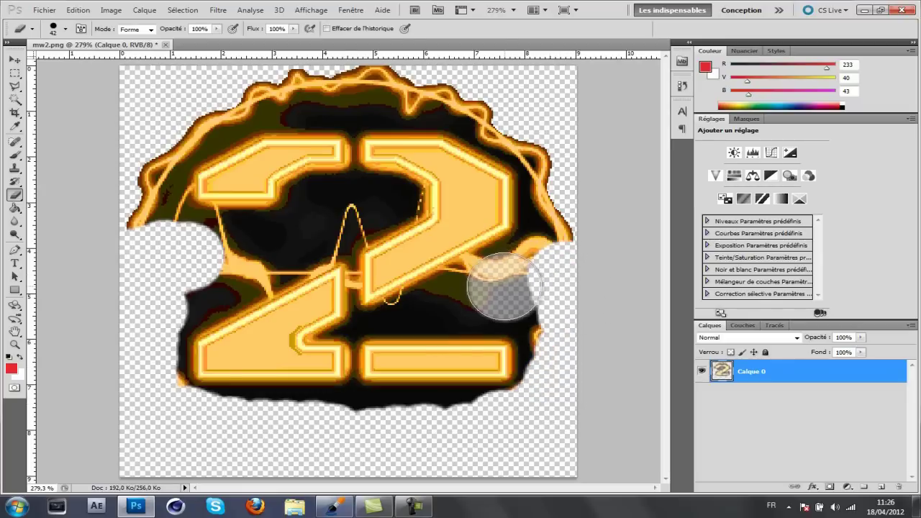
click(414, 505)
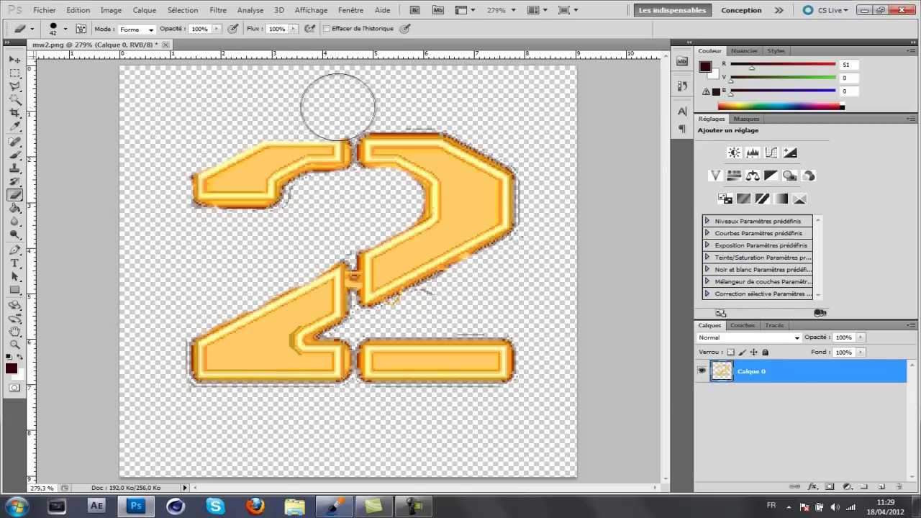
mouse_move(372, 106)
mouse_down()
mouse_move(451, 108)
mouse_move(481, 120)
mouse_up()
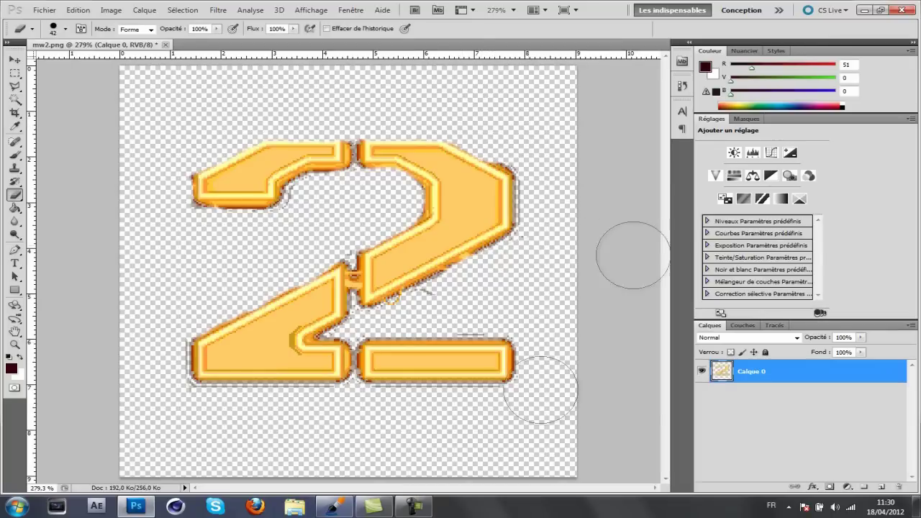
click(414, 505)
click(856, 453)
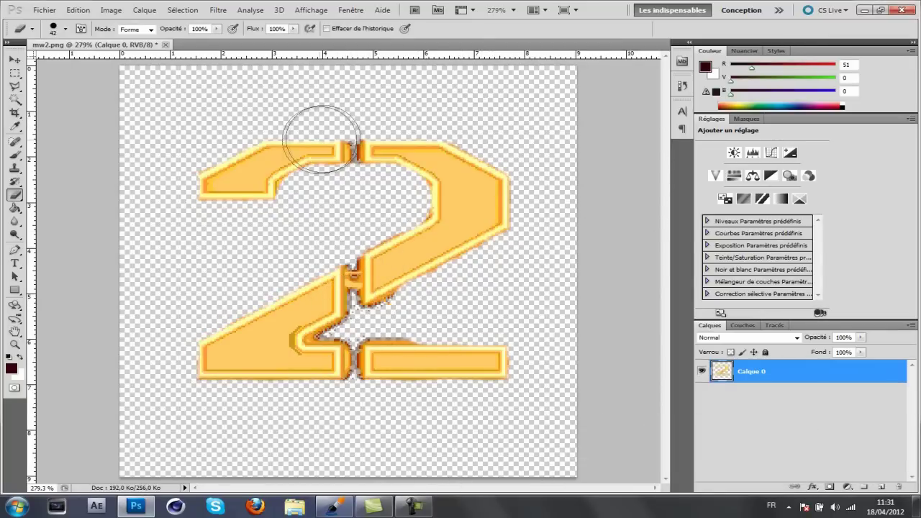
Erase the leftovers between the segments of the 2 with a 12 px Eraser, and those in the lower-left segment's notch at 5 px.
right_click(493, 262)
drag(536, 288, 522, 297)
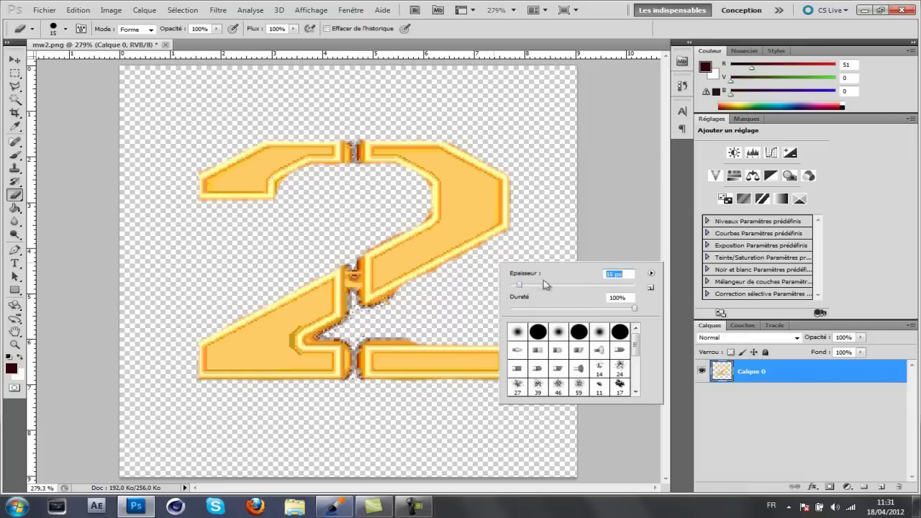
drag(517, 288, 515, 287)
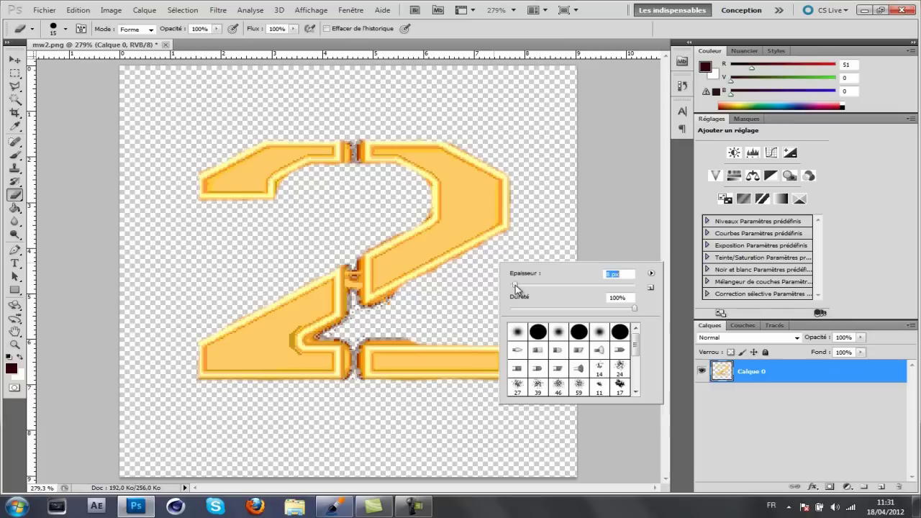
click(351, 262)
mouse_move(350, 262)
mouse_down()
mouse_move(350, 308)
mouse_move(374, 313)
mouse_move(398, 300)
mouse_up()
mouse_move(334, 333)
mouse_down()
mouse_move(319, 329)
mouse_move(347, 335)
mouse_move(353, 404)
mouse_up()
drag(364, 333, 431, 334)
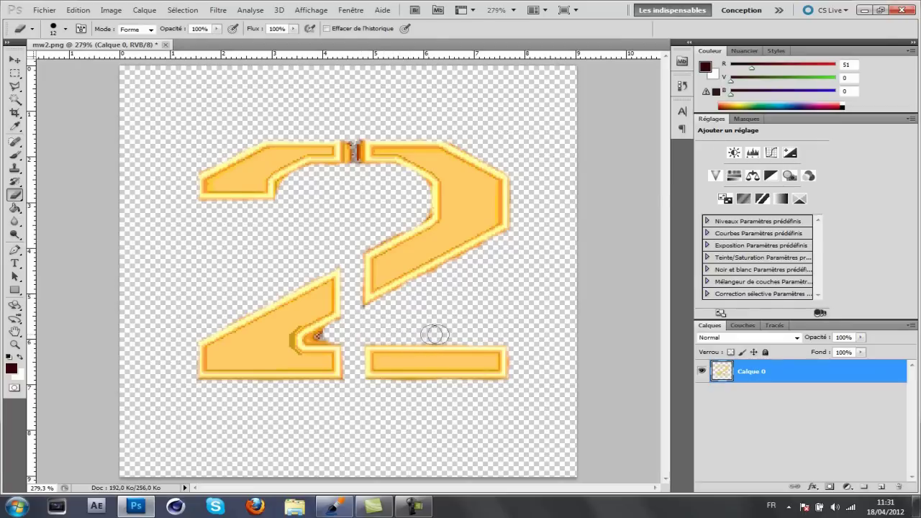
mouse_move(351, 138)
mouse_down()
mouse_move(352, 168)
mouse_move(353, 158)
mouse_up()
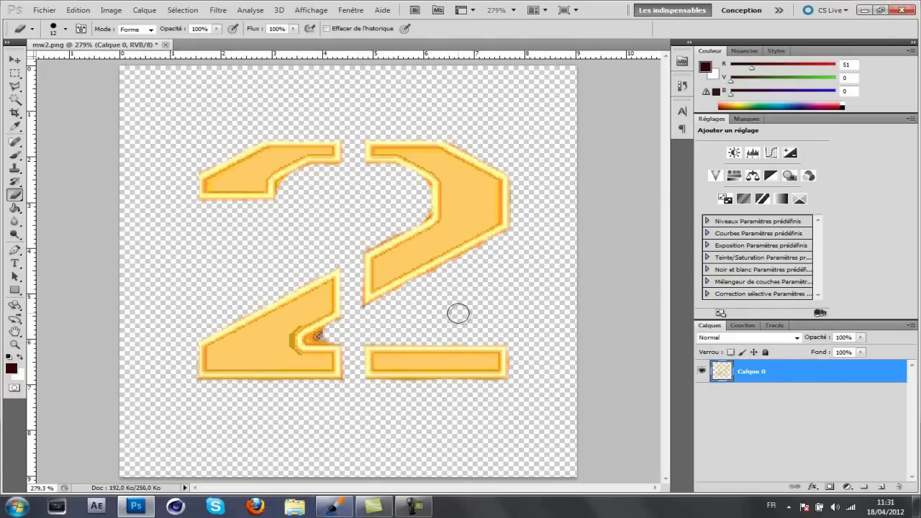
right_click(316, 335)
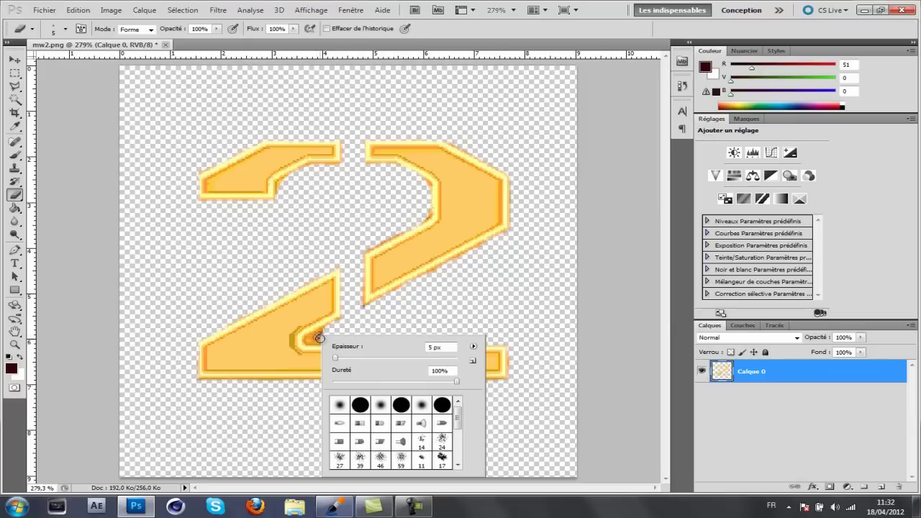
click(308, 339)
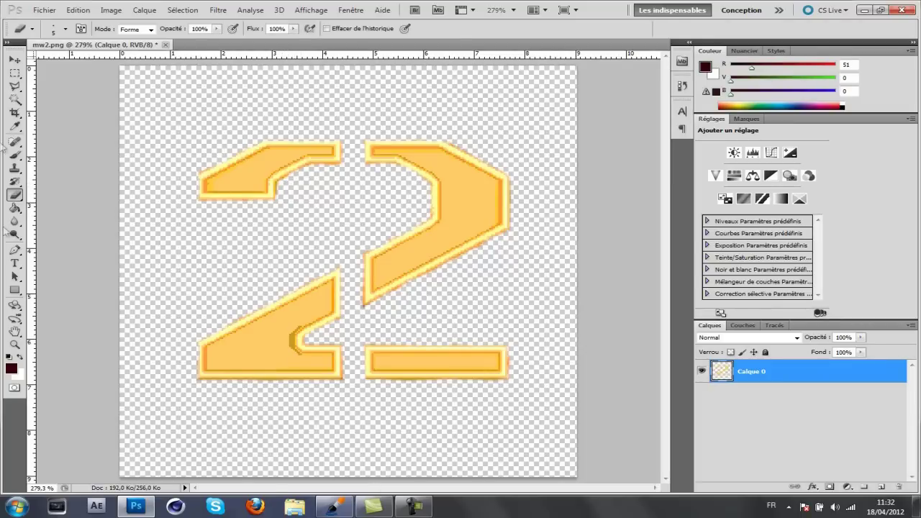
Add an outer glow (Lueur externe) to the layer style of Calque 0.
click(14, 60)
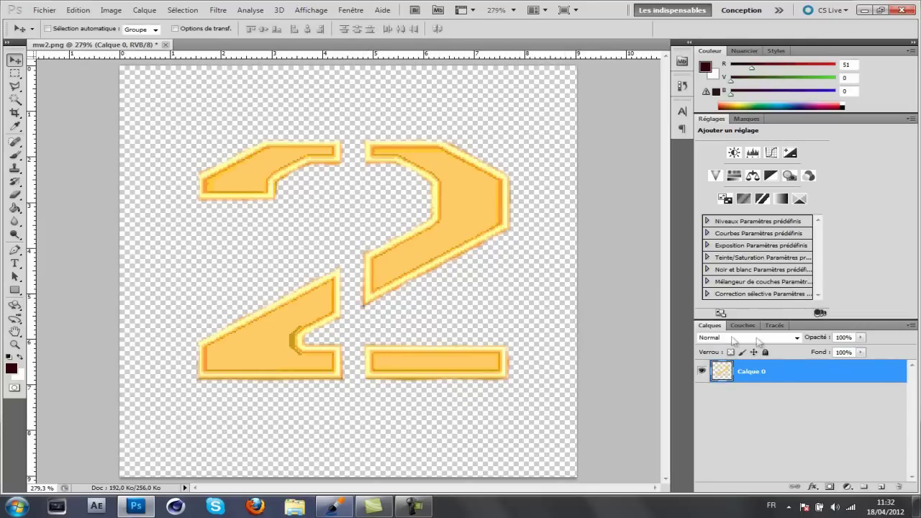
double_click(788, 377)
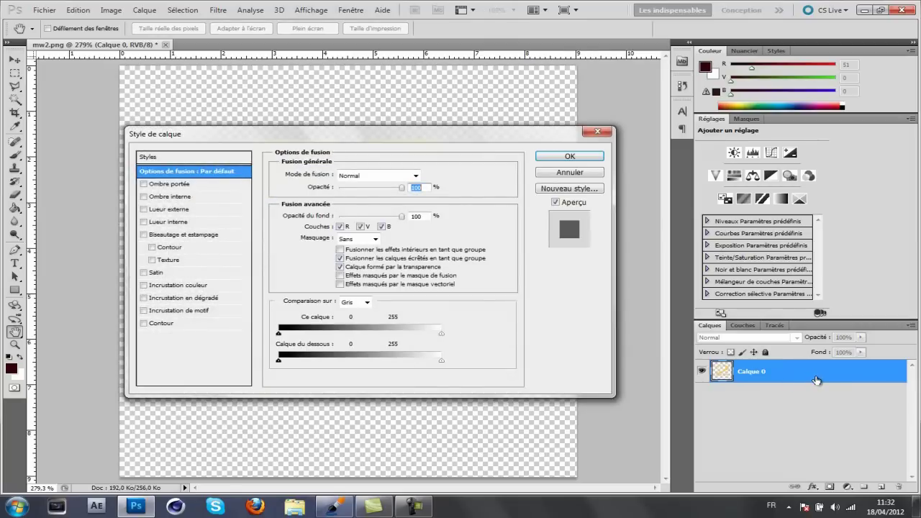
click(143, 210)
drag(207, 143, 415, 166)
click(384, 232)
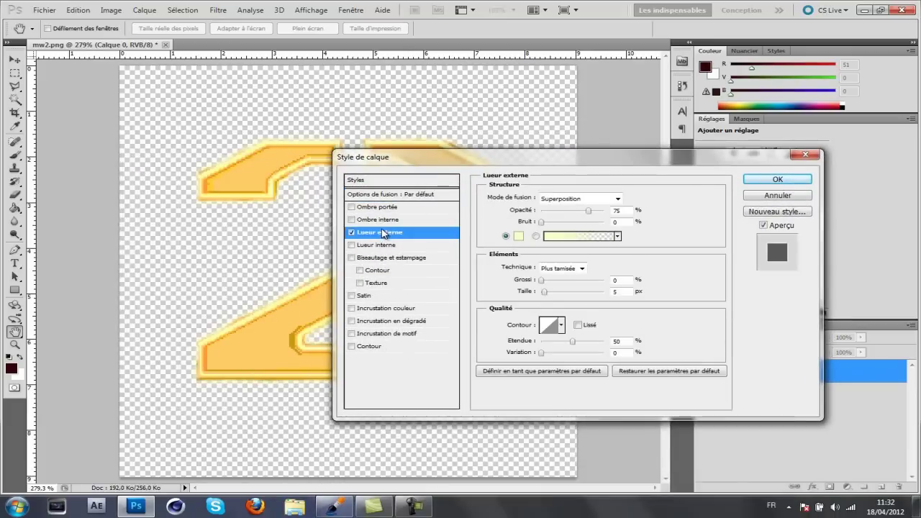
Set the outer glow's colour to the orange-yellow ffbf00.
click(518, 237)
drag(448, 259, 448, 307)
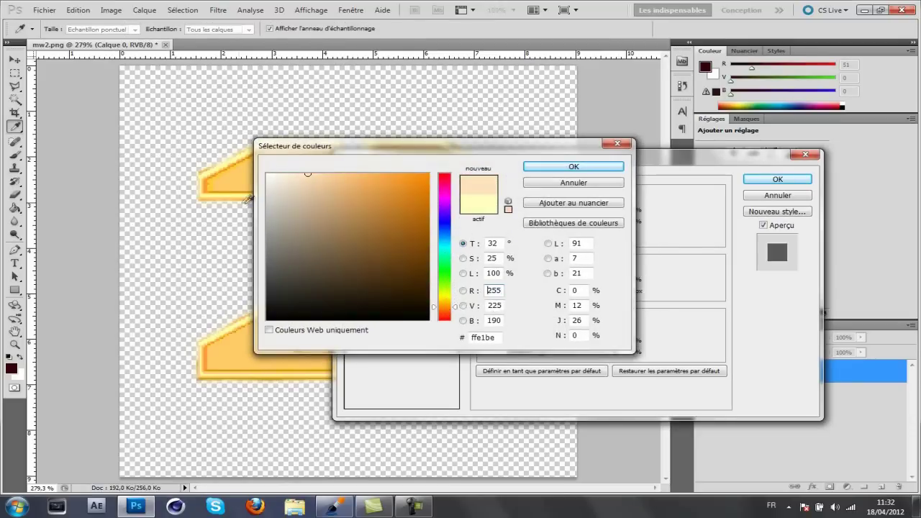
click(210, 180)
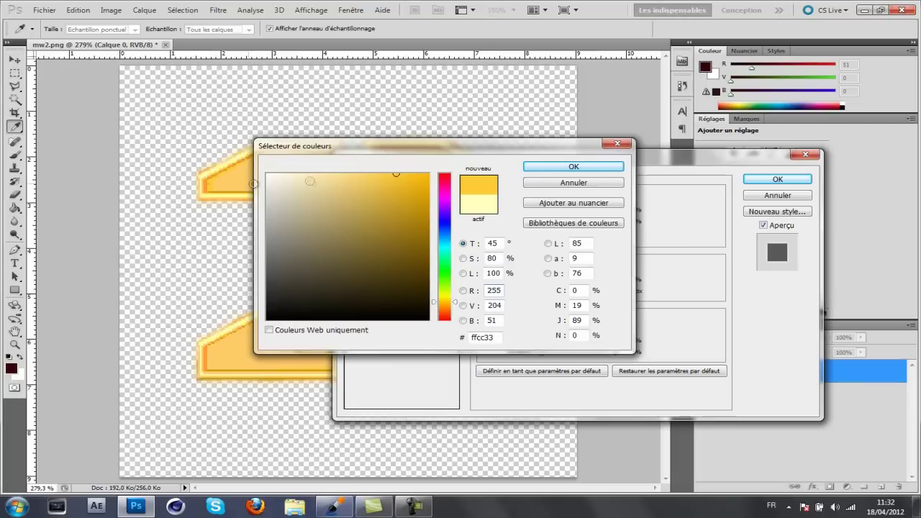
click(599, 170)
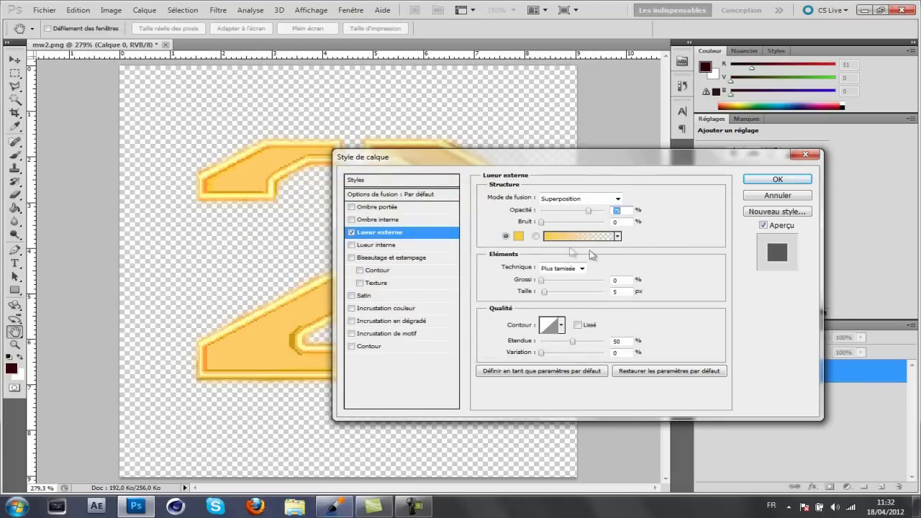
click(517, 237)
click(428, 175)
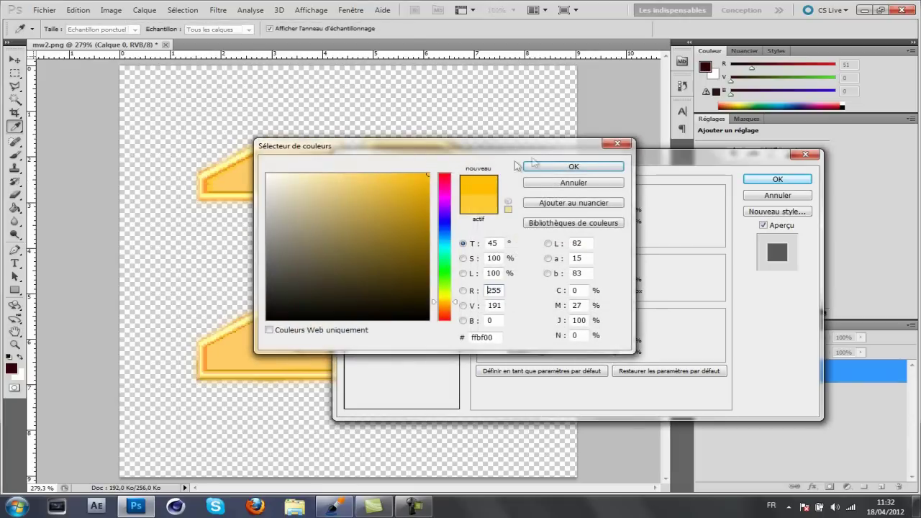
click(564, 170)
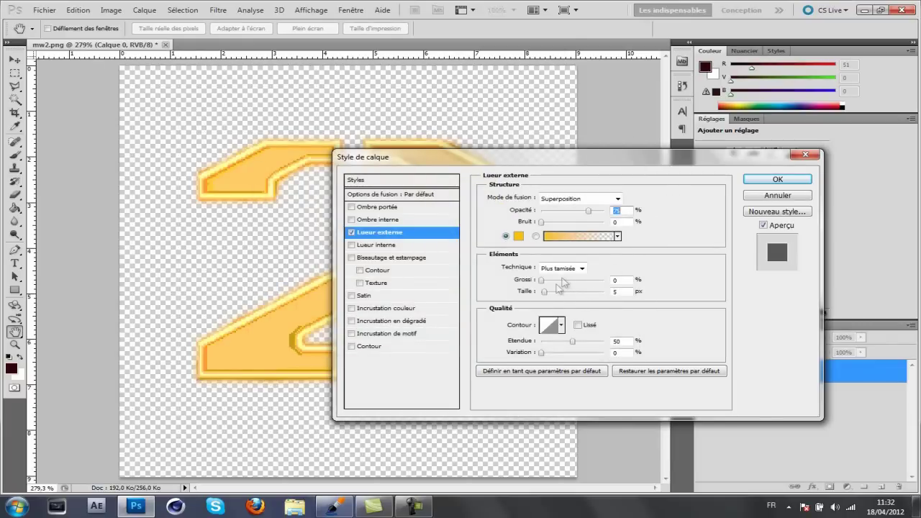
Set the outer glow's spread (Grossi) to 12% and its size (Taille) to 16 px, and apply the layer style.
mouse_move(548, 296)
mouse_down()
mouse_move(641, 288)
mouse_move(560, 298)
mouse_up()
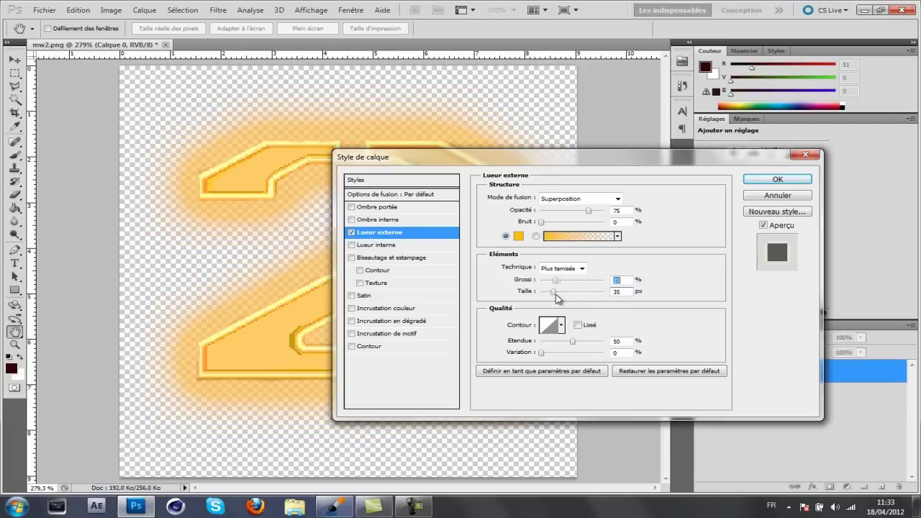
drag(553, 292, 550, 294)
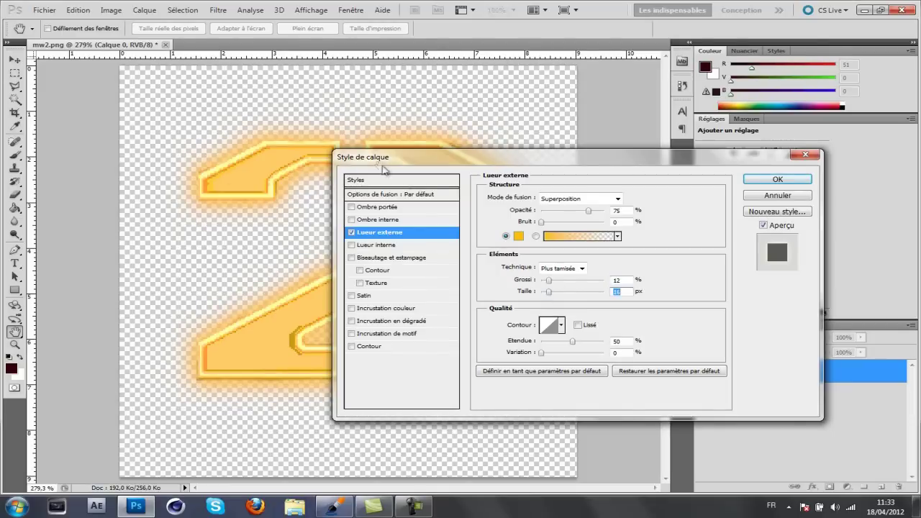
drag(424, 158, 451, 143)
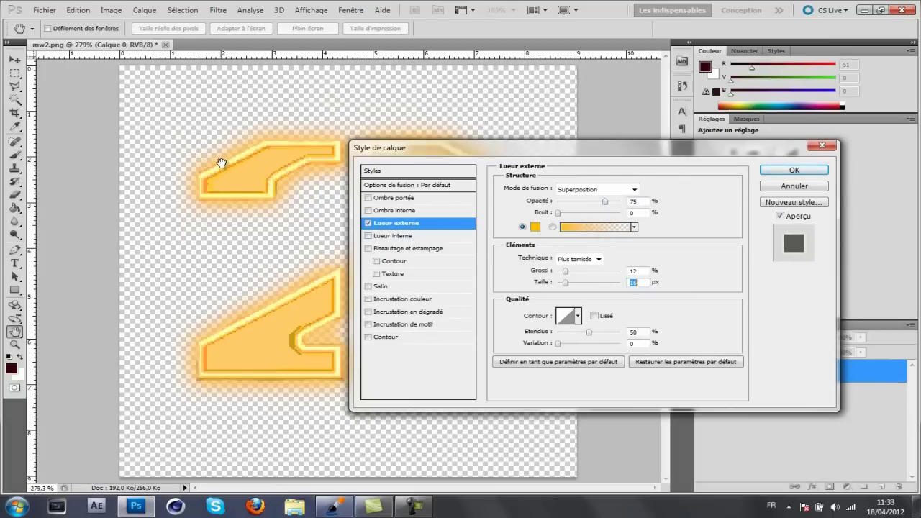
click(780, 169)
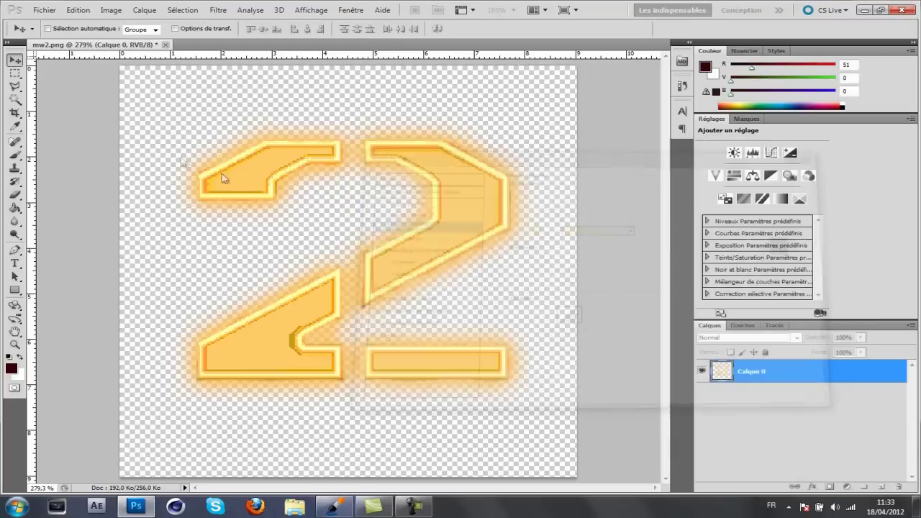
Inspect the edges and glow of the 2 up close, and bring the whole image back into view.
click(15, 345)
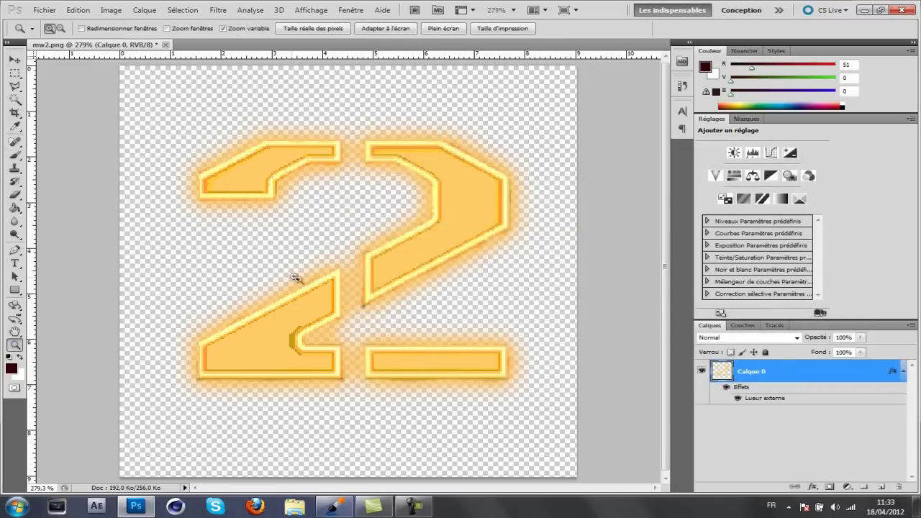
click(329, 280)
click(333, 280)
click(332, 281)
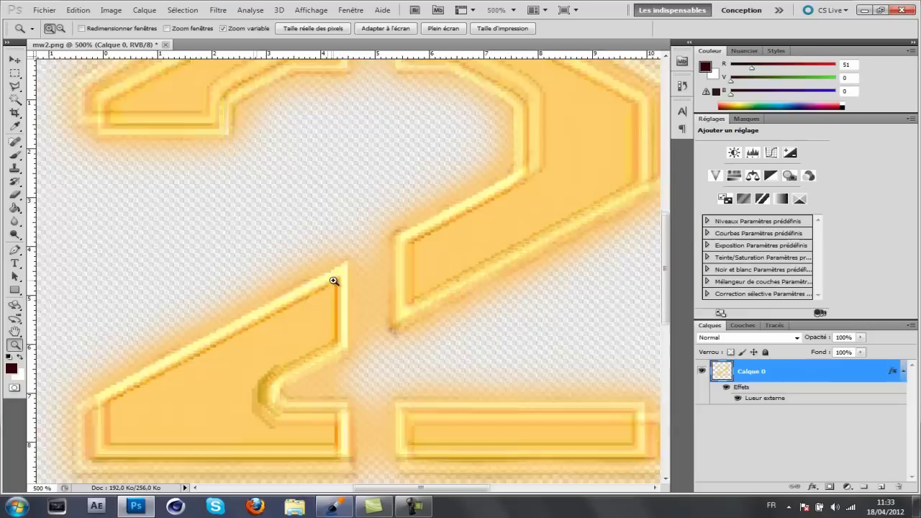
click(333, 280)
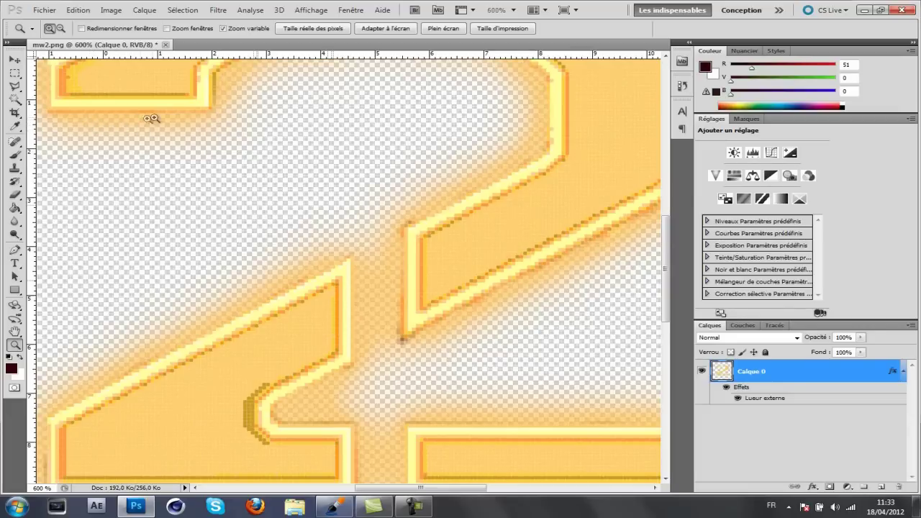
right_click(215, 180)
click(243, 185)
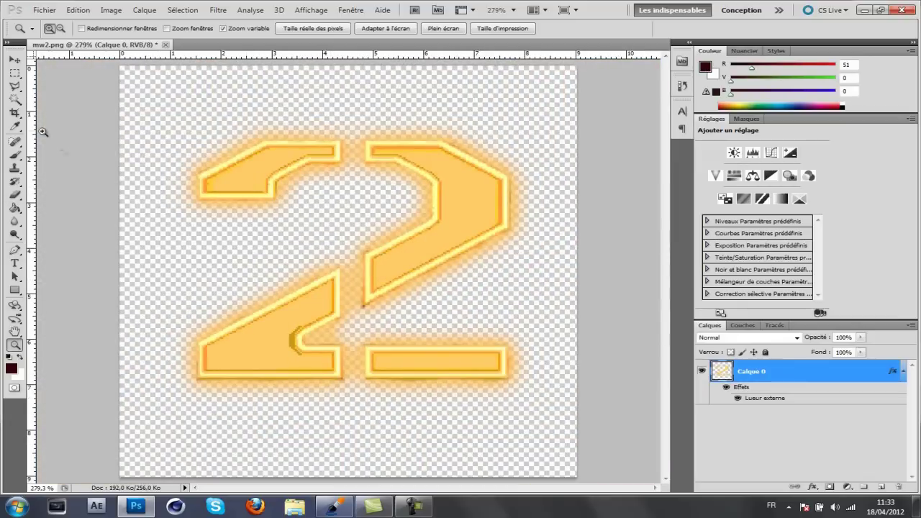
Save a PNG copy of the image on the desktop (Bureau) as "mw2 icône.png", without interlacing.
click(44, 10)
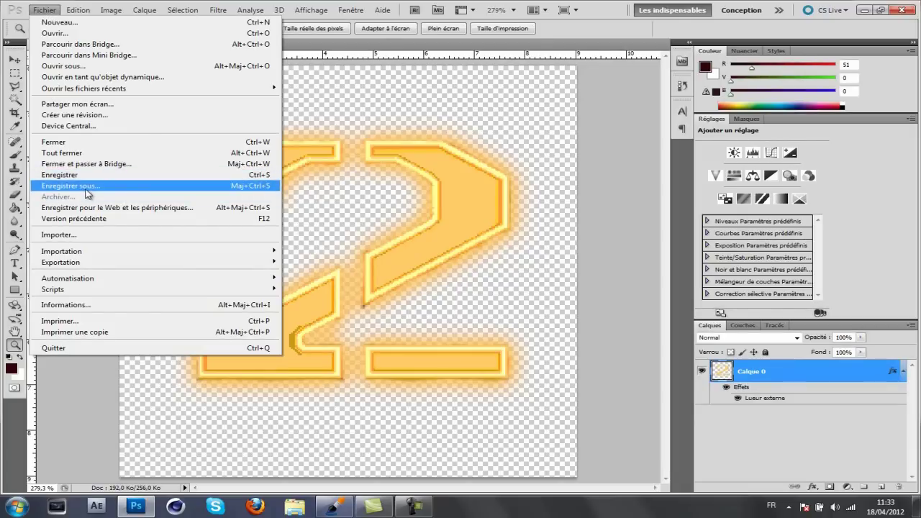
click(85, 188)
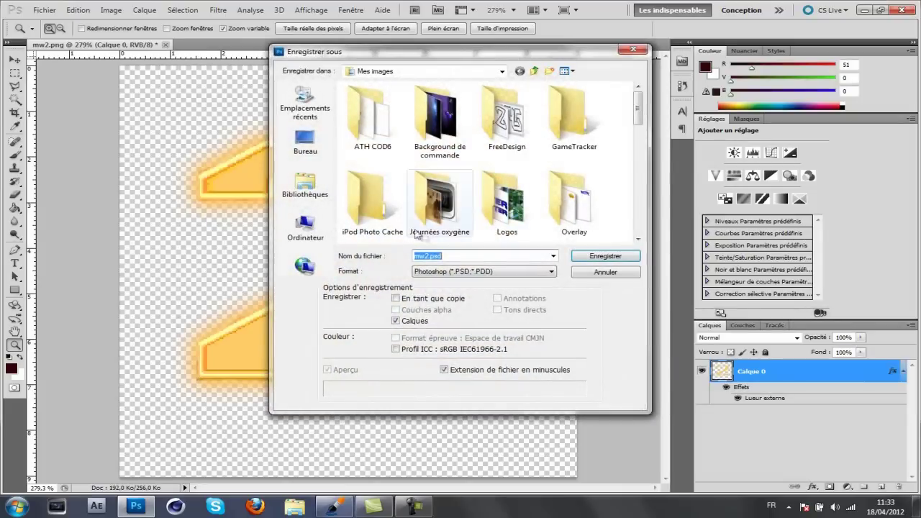
click(466, 272)
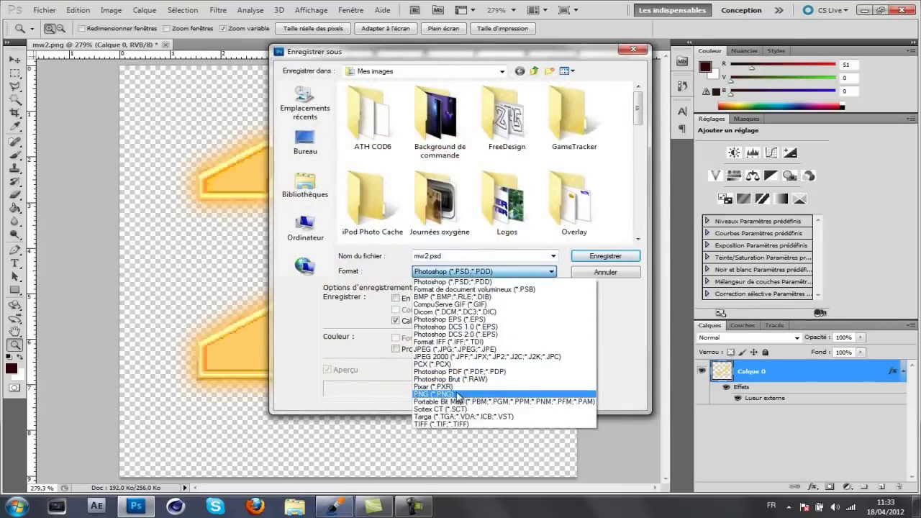
click(458, 396)
mouse_move(637, 99)
mouse_down()
mouse_move(638, 233)
mouse_move(637, 95)
mouse_up()
click(304, 144)
double_click(428, 257)
click(428, 255)
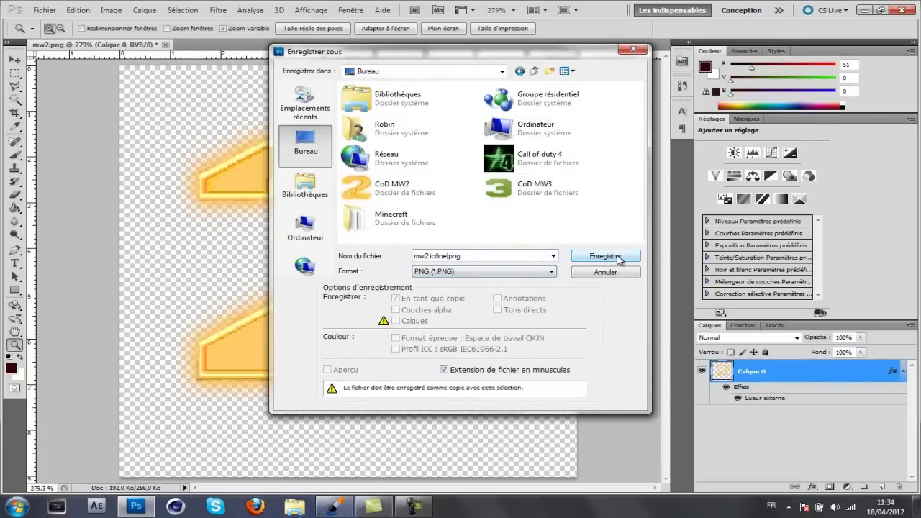
click(604, 257)
click(501, 171)
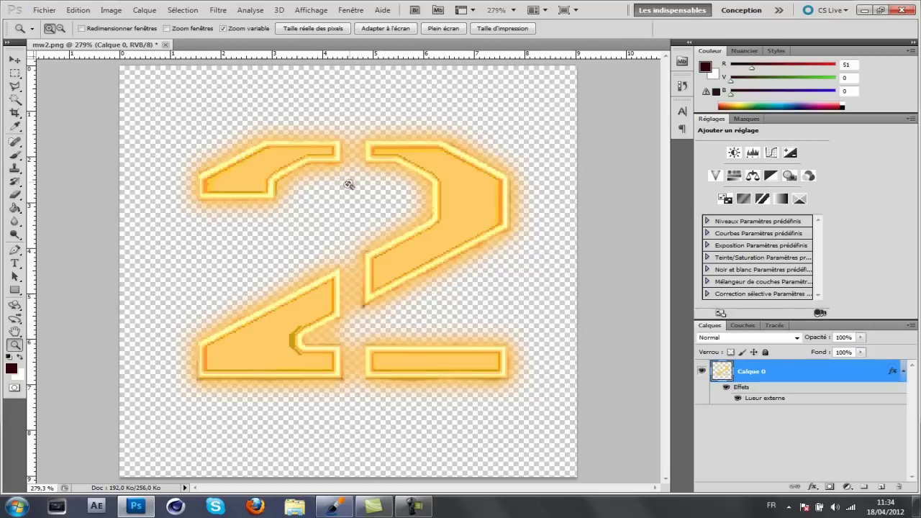
Resize the image to 64 pixels wide and 64 pixels high.
click(333, 506)
click(119, 12)
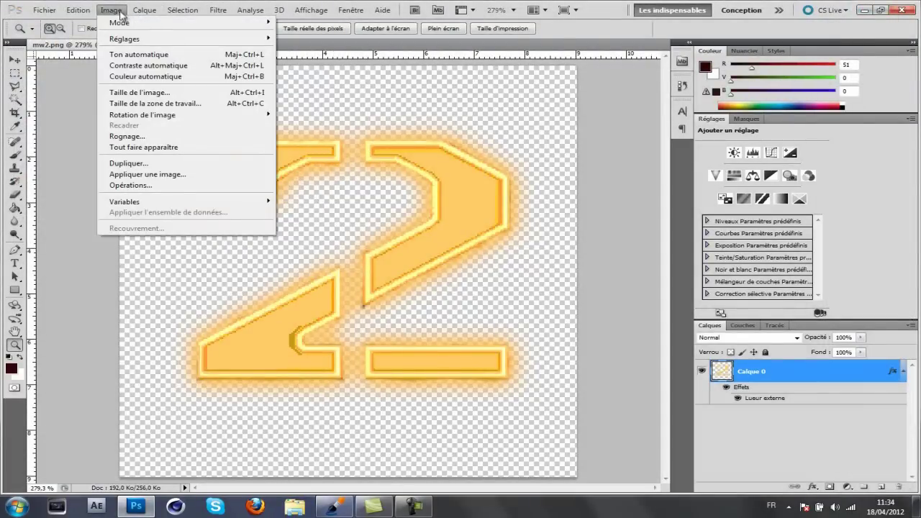
click(169, 94)
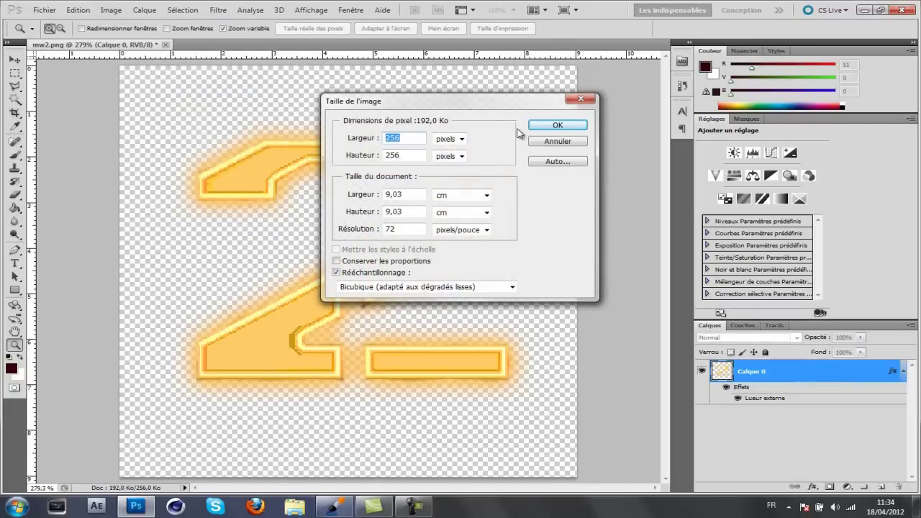
text(64)
key(Tab)
text(64)
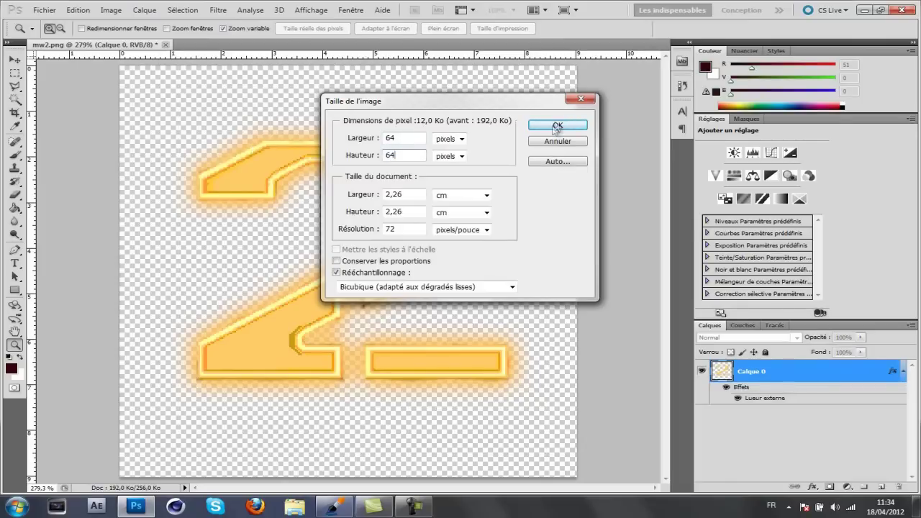
click(559, 125)
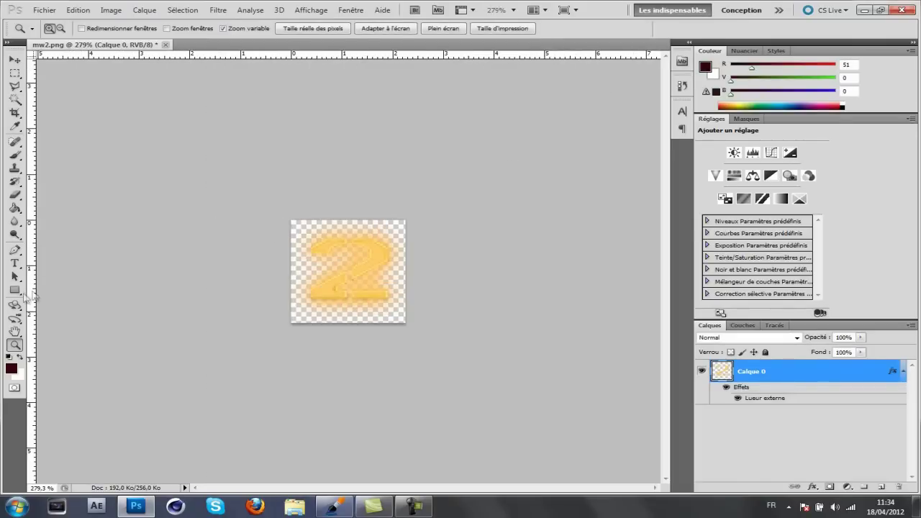
Set the size (Taille) of Calque 0's outer glow to 8 px and apply the layer style.
drag(354, 284, 353, 283)
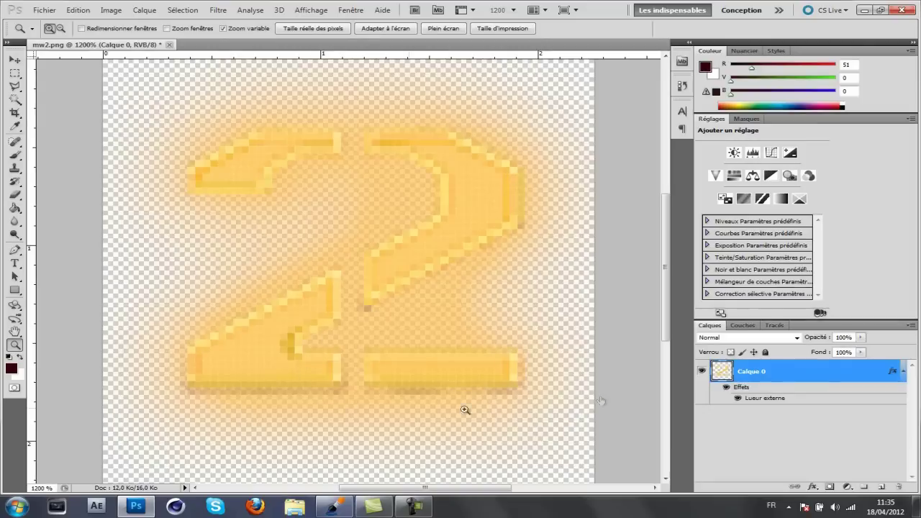
double_click(790, 377)
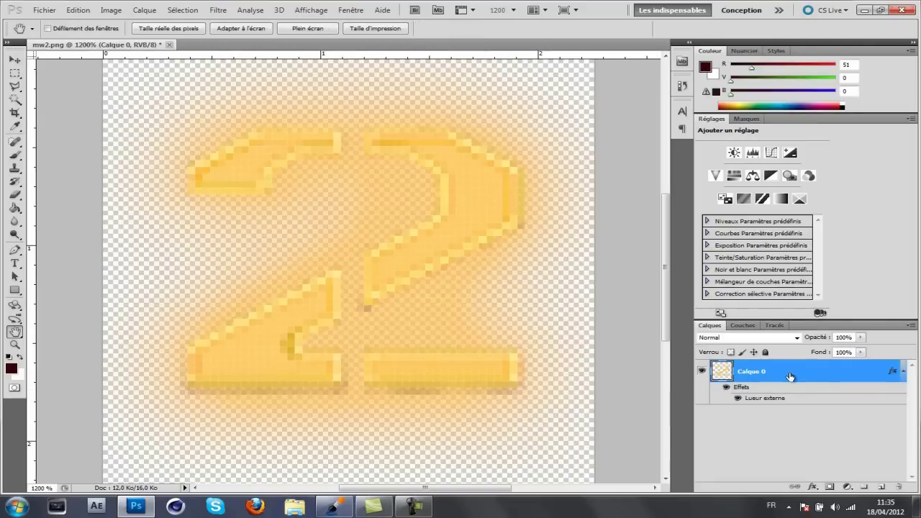
click(397, 225)
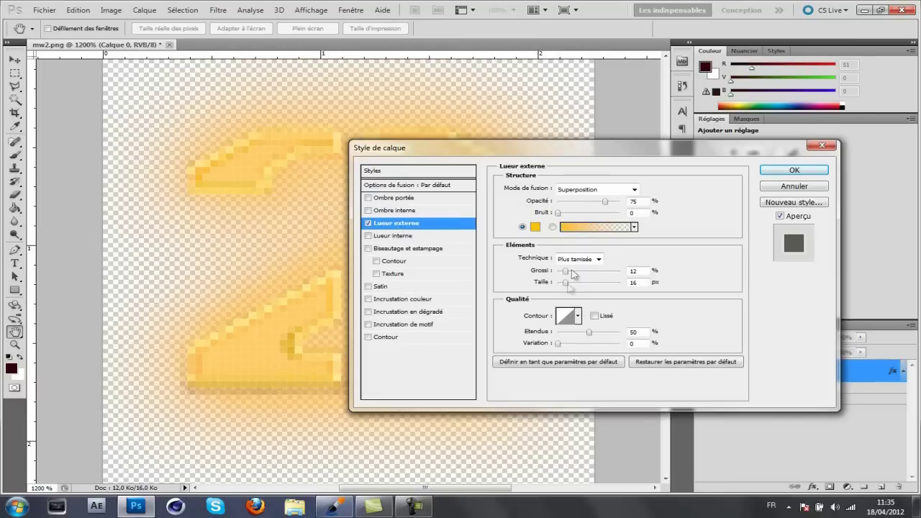
double_click(634, 283)
text(8)
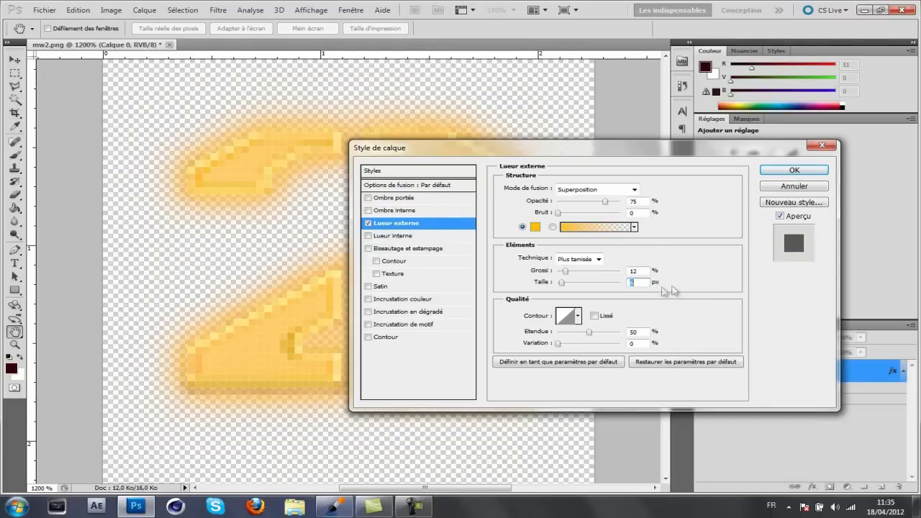
click(799, 172)
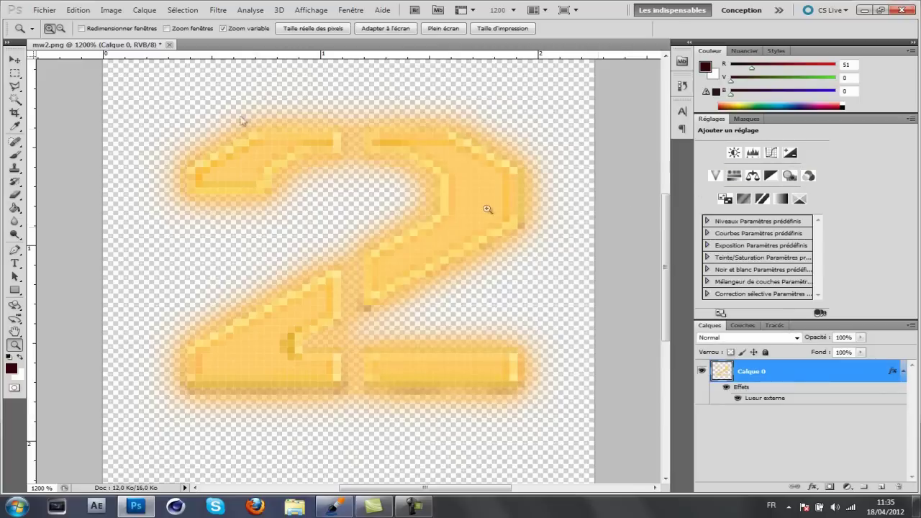
Save a PNG copy of the resized image on the desktop (Bureau) as "mw2 icône 64.png", without interlacing.
click(44, 10)
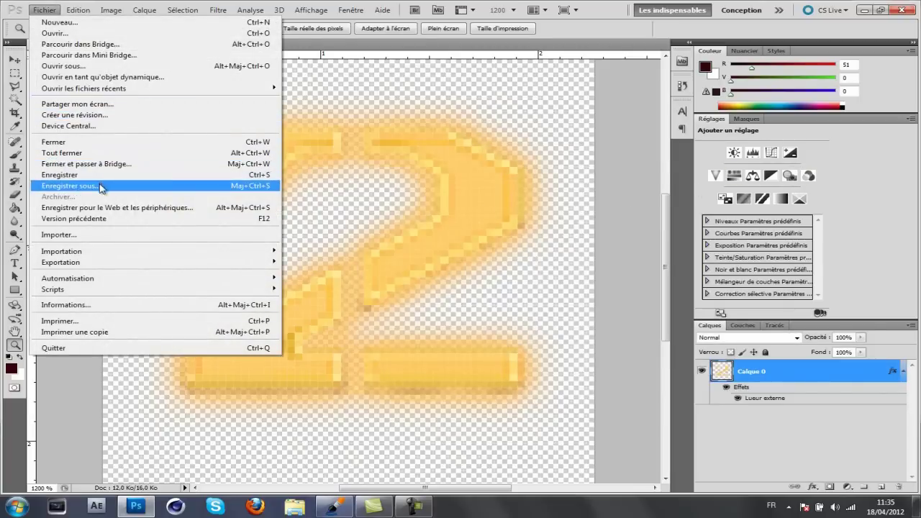
click(87, 186)
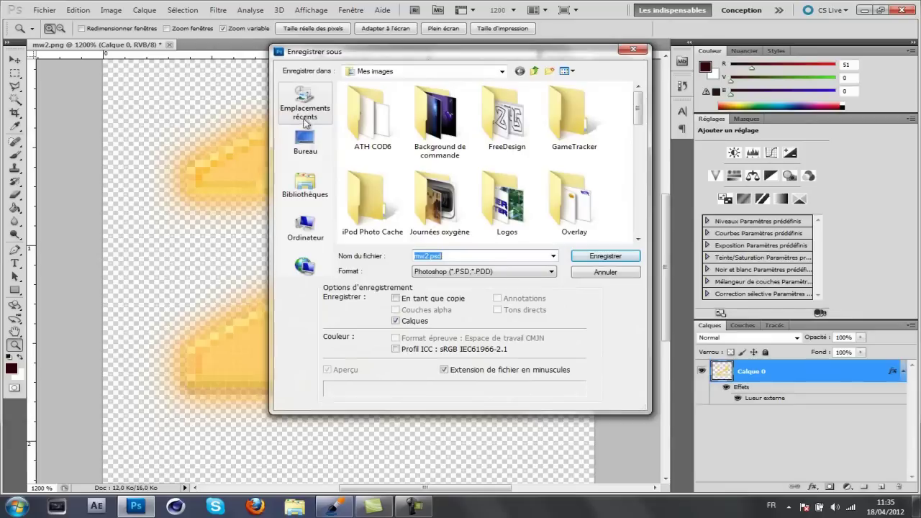
click(305, 142)
click(468, 272)
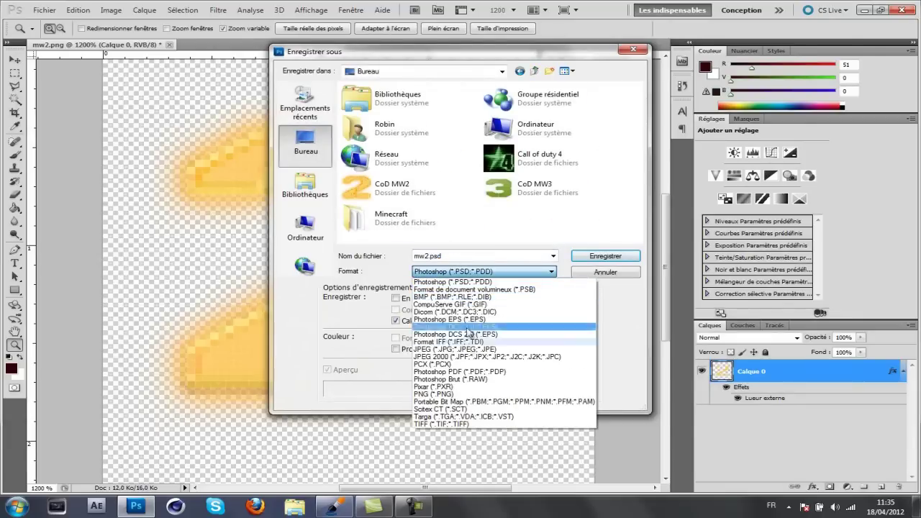
click(460, 392)
click(501, 229)
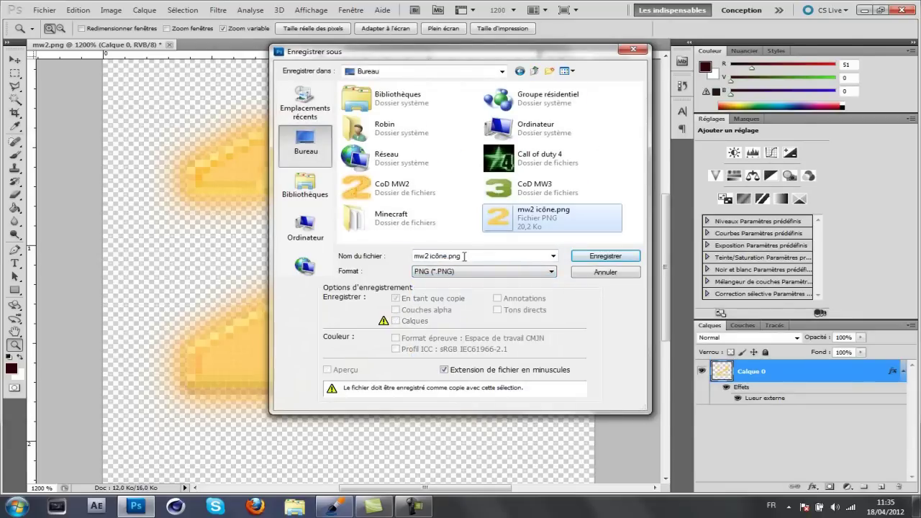
double_click(448, 256)
click(447, 256)
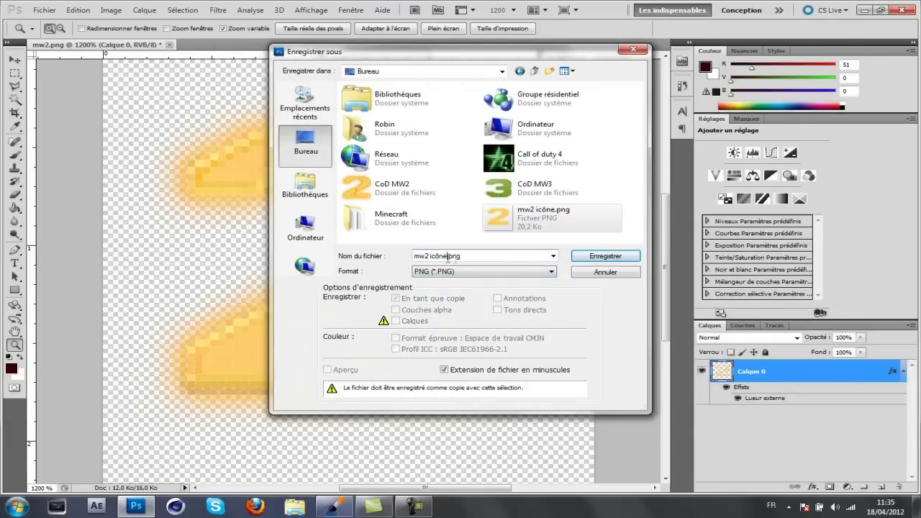
text(64)
click(606, 257)
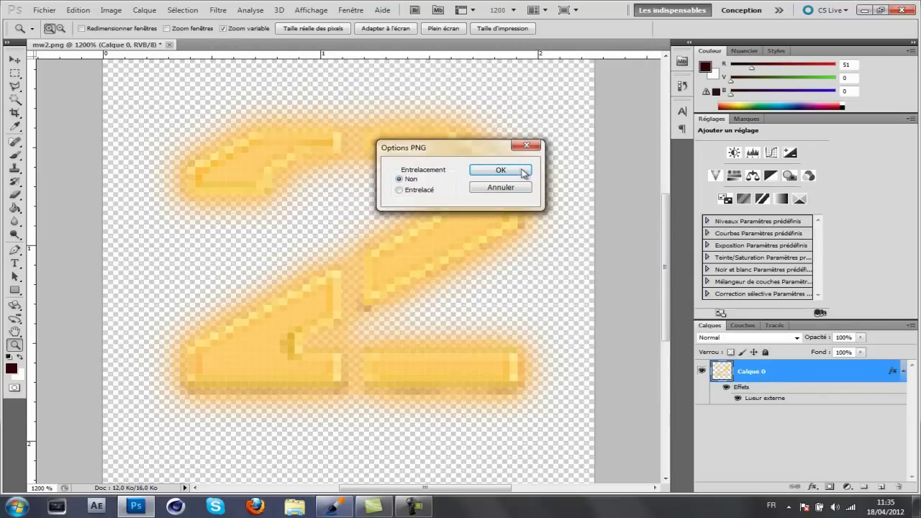
click(522, 171)
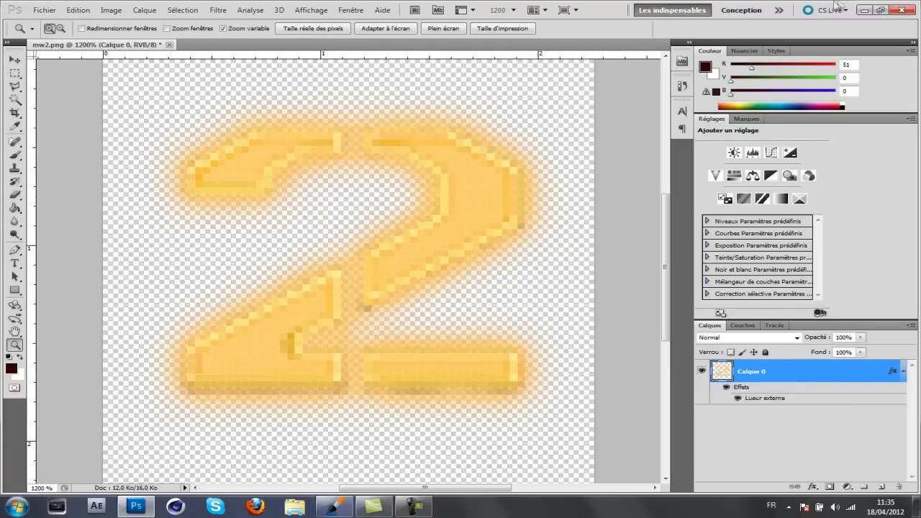
Minimise Photoshop, view "mw2 icône 64.png" from the desktop in the Windows photo viewer, and close the viewer.
click(863, 10)
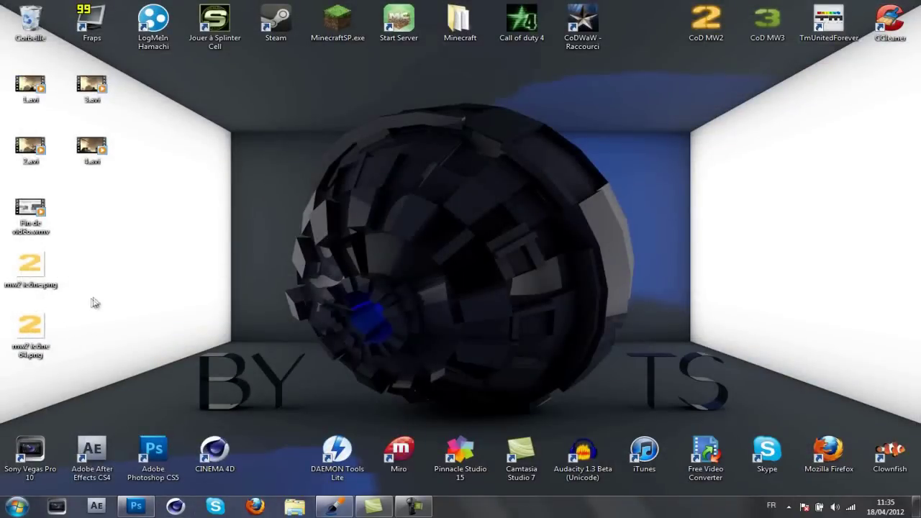
click(41, 332)
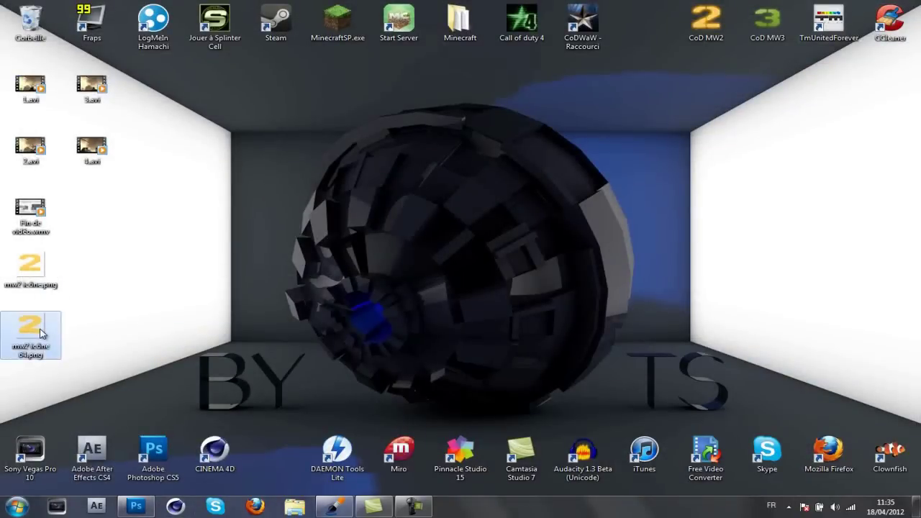
double_click(41, 332)
scroll(460, 252, up, 5)
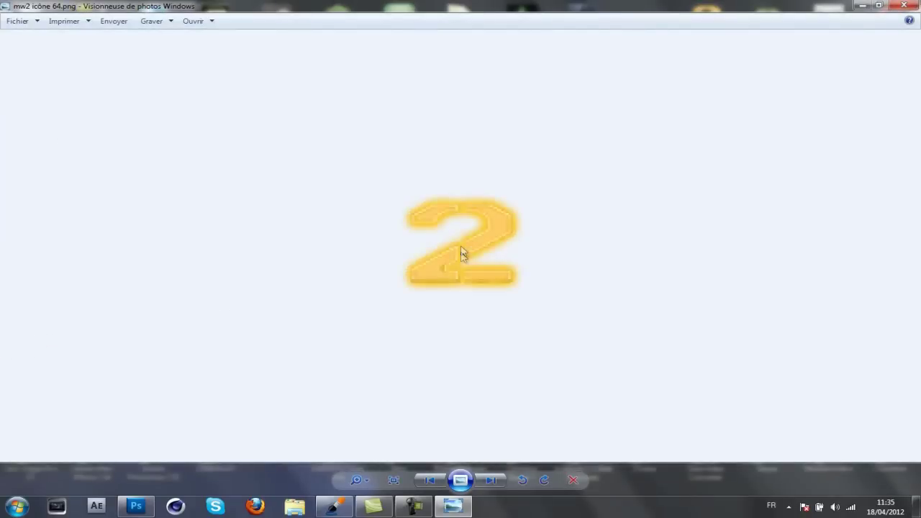
scroll(461, 255, down, 5)
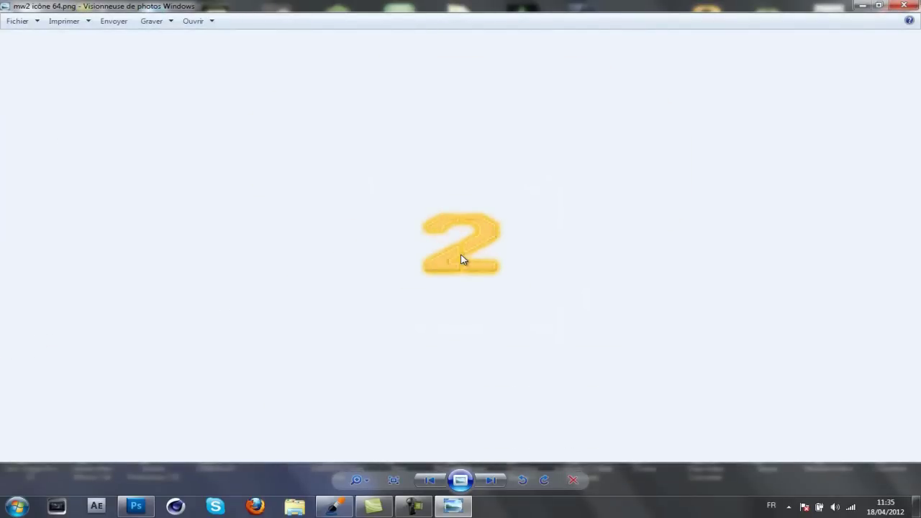
click(903, 6)
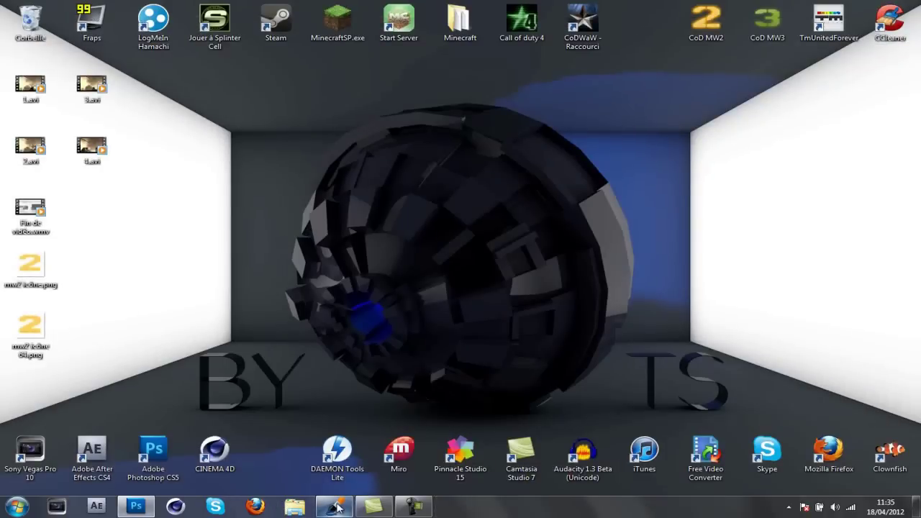
Switch to SnIco Edit, close the tool settings, palette and preview windows, and maximise the untitled icon's window.
mouse_move(338, 508)
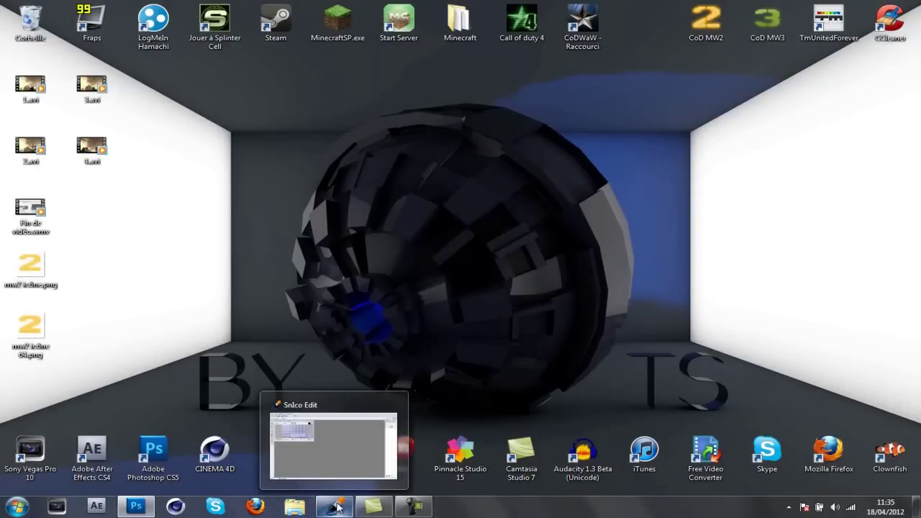
click(337, 507)
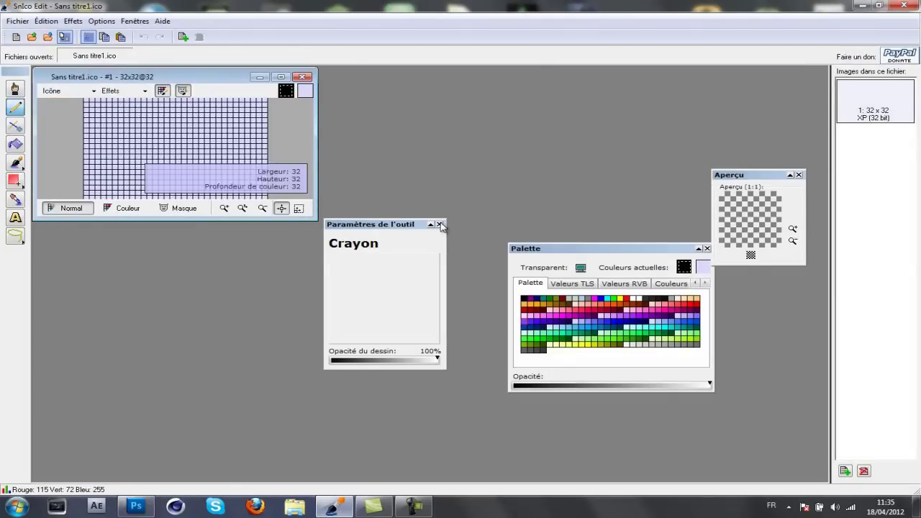
click(440, 225)
click(707, 248)
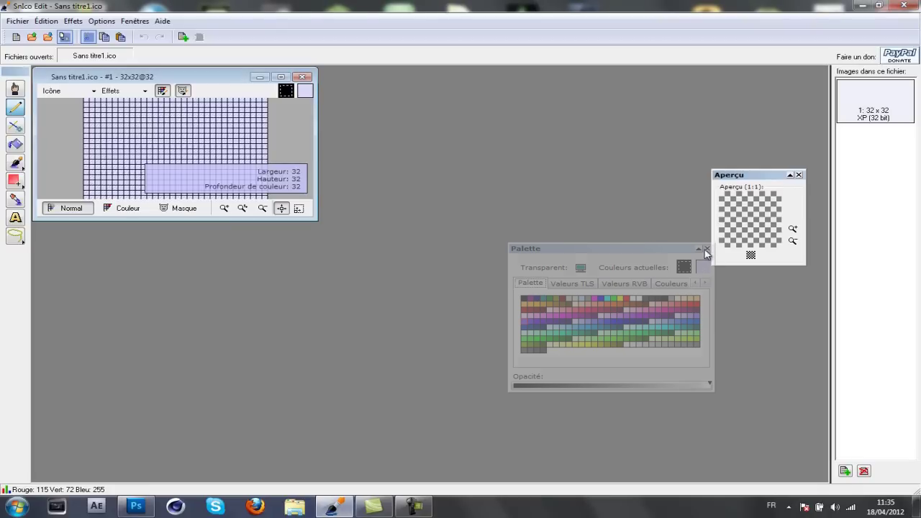
click(798, 174)
click(280, 76)
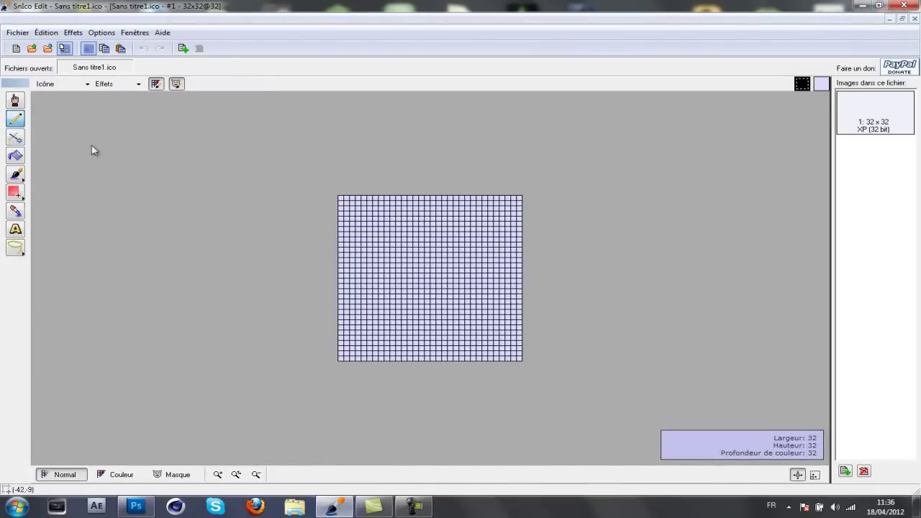
Try to open "mw2 icône.png" from the desktop (Bureau) as an icon.
click(17, 36)
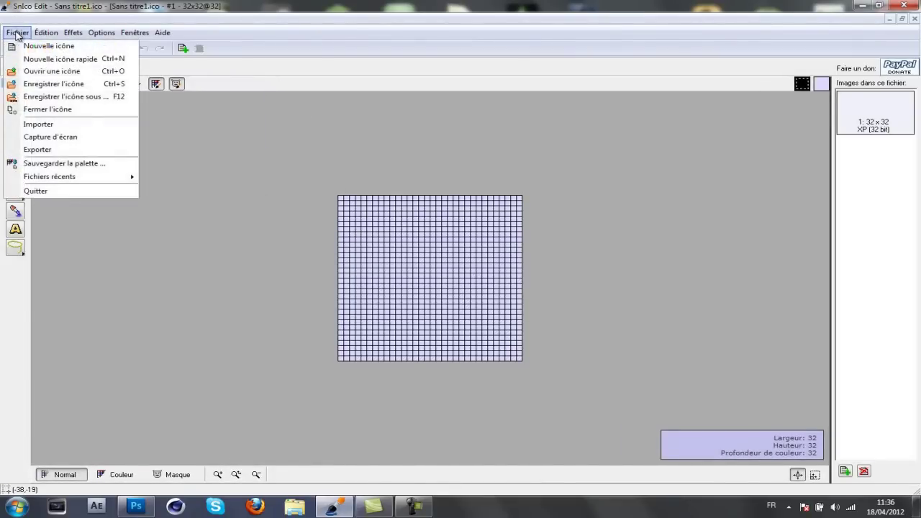
click(50, 68)
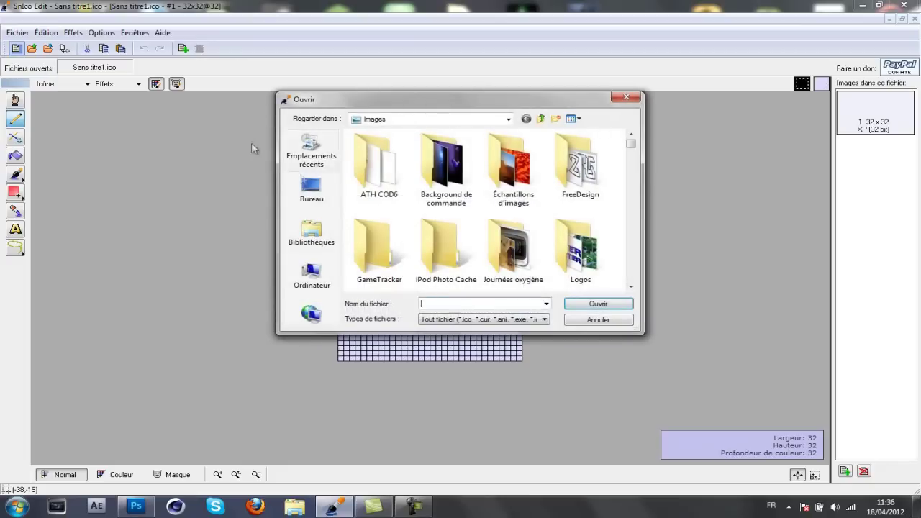
click(311, 191)
drag(639, 147, 633, 272)
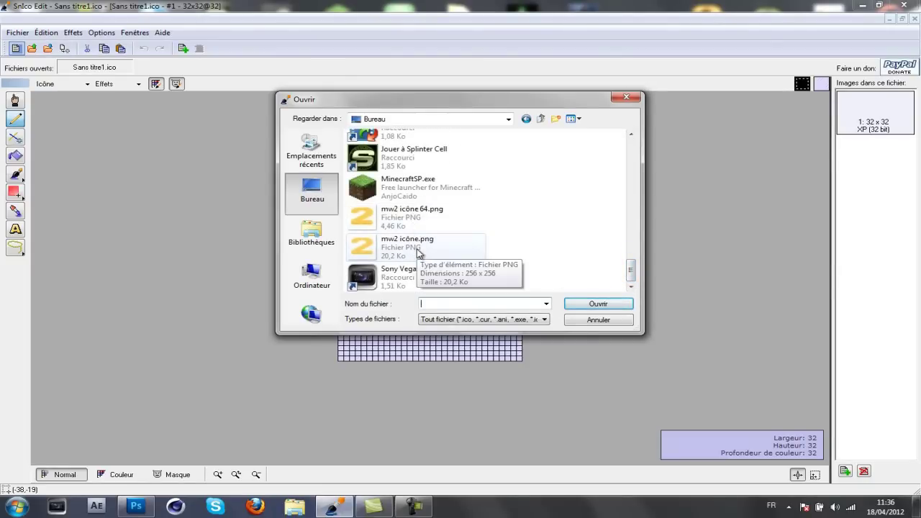
click(417, 248)
click(598, 303)
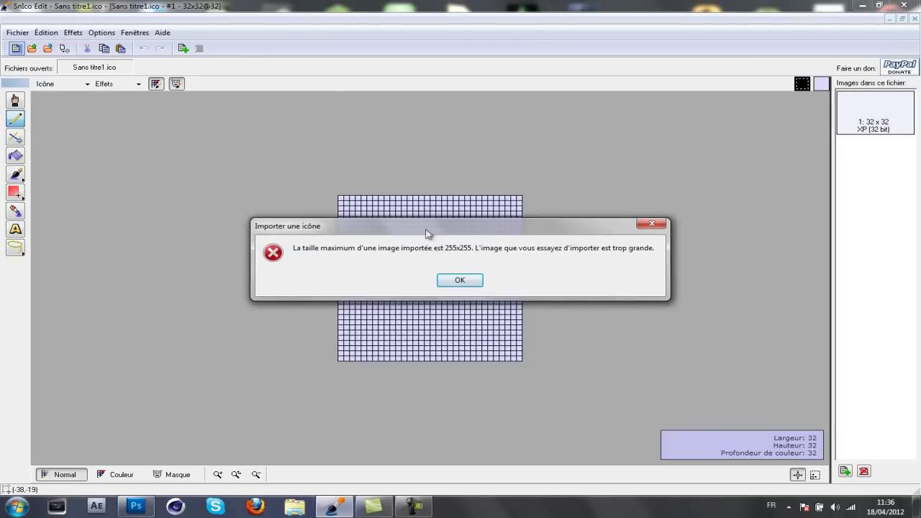
click(468, 281)
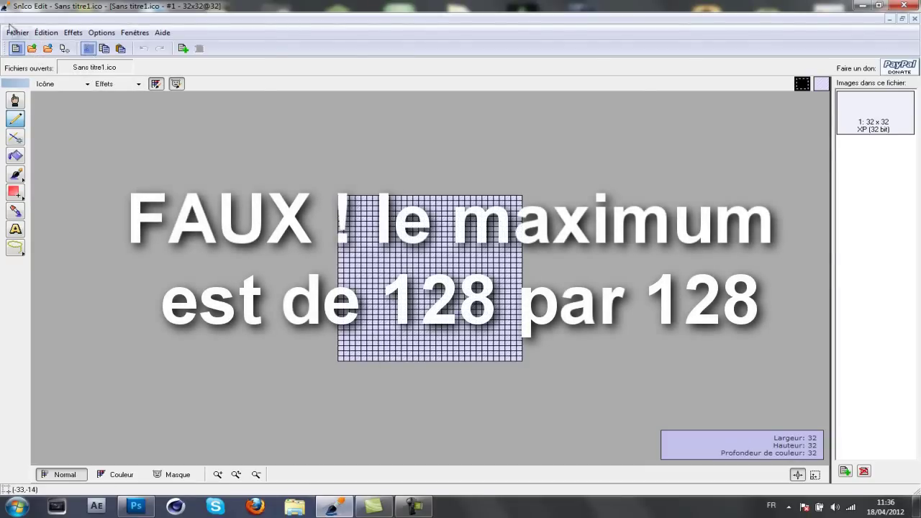
Open "mw2 icône 64.png" from the desktop as an icon.
click(17, 32)
click(46, 72)
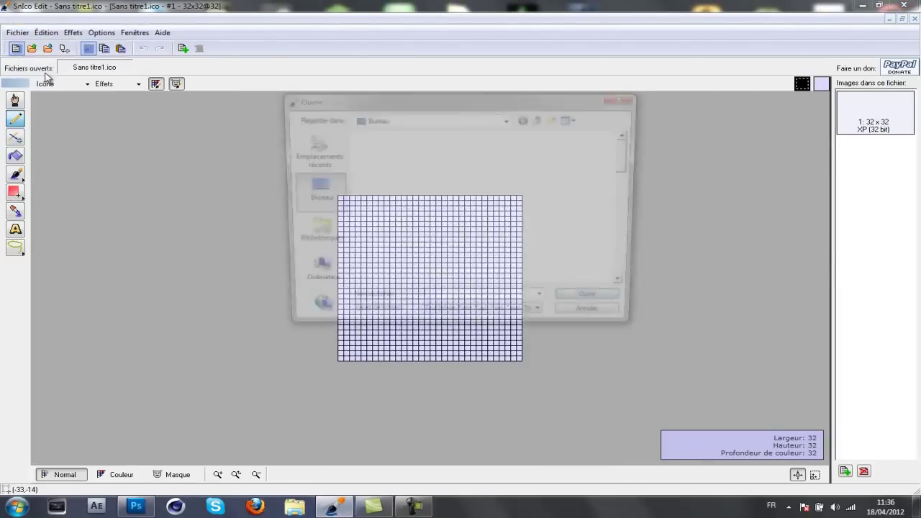
drag(630, 149, 630, 268)
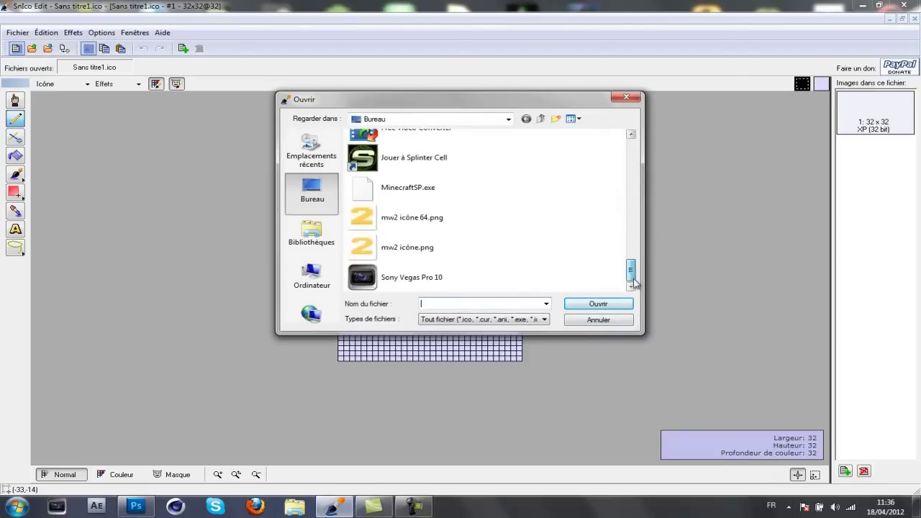
click(403, 216)
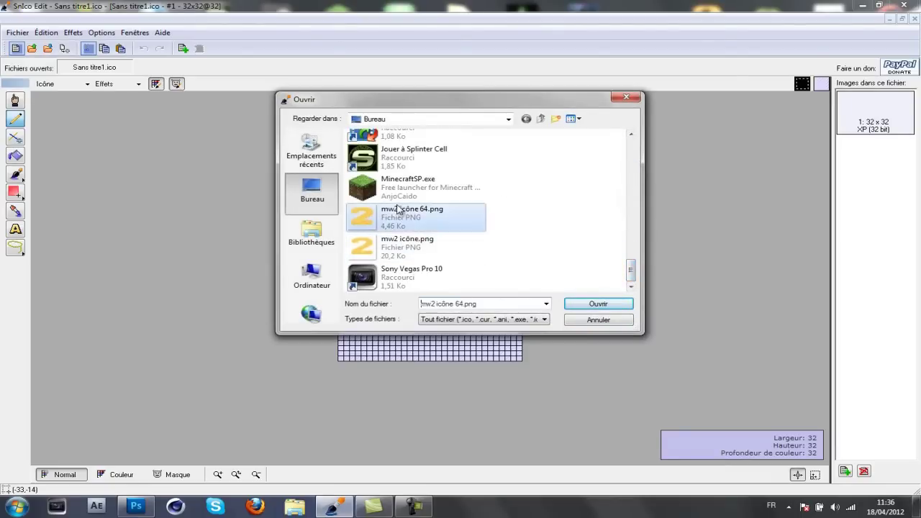
click(616, 304)
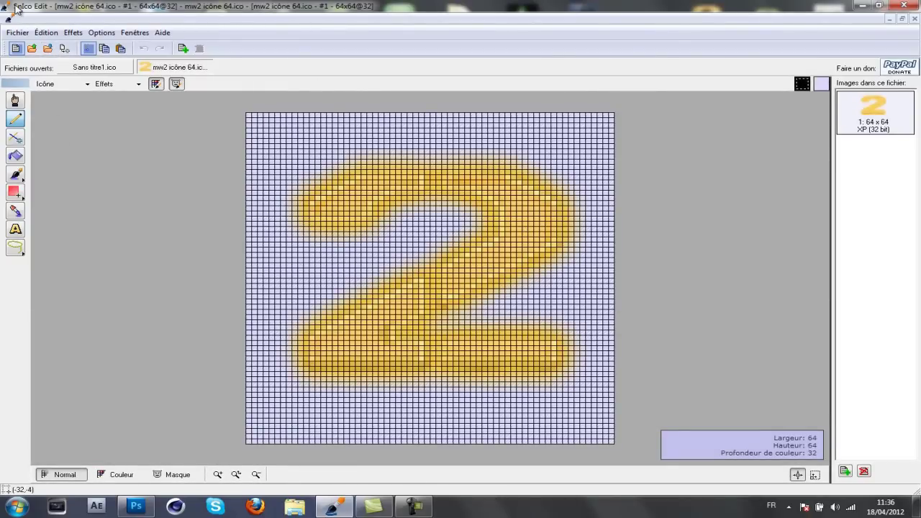
Save the 64 x 64 icon on the desktop as "mw2 icône 64.ico".
click(17, 32)
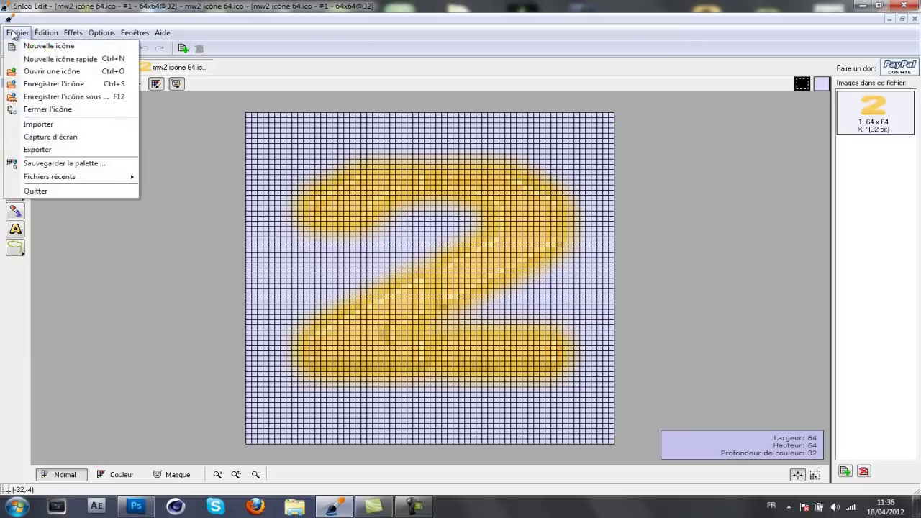
click(63, 95)
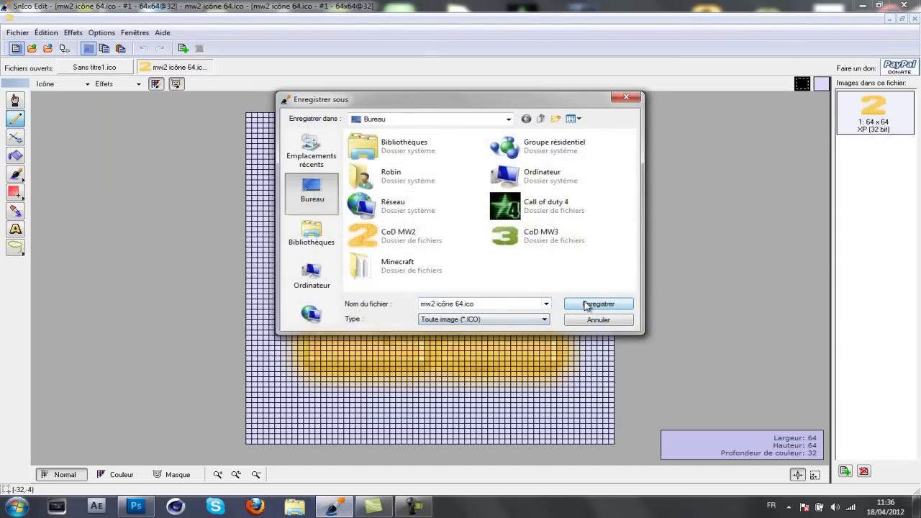
click(584, 305)
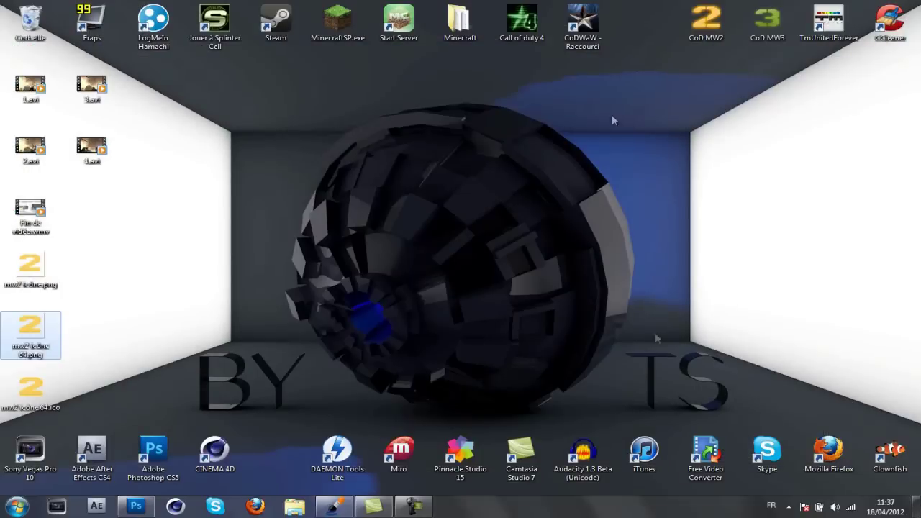
Create a desktop folder named "MW test" and place it between CoDWaW - Raccourci and CoD MW2.
right_click(700, 26)
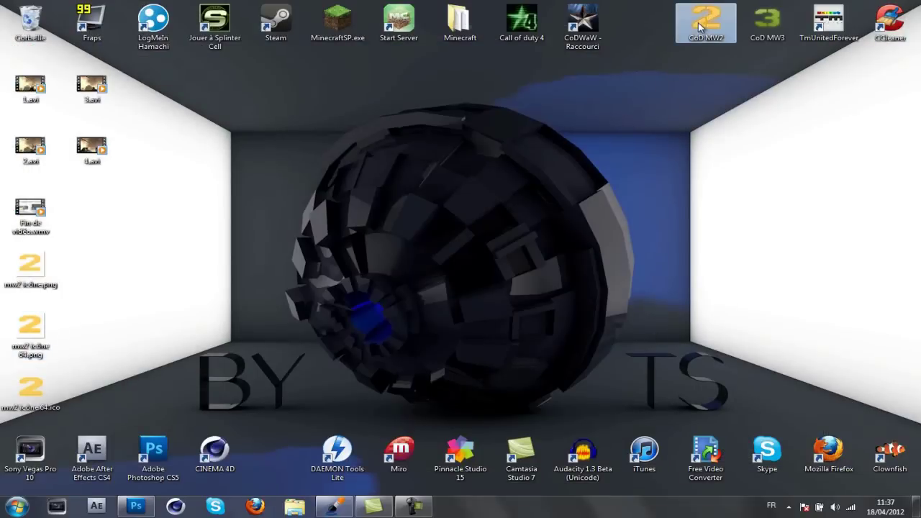
click(561, 92)
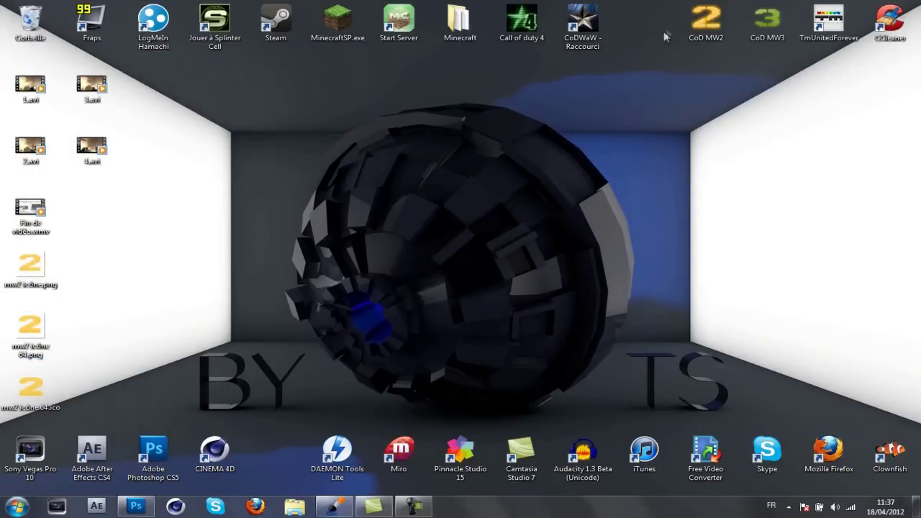
right_click(663, 90)
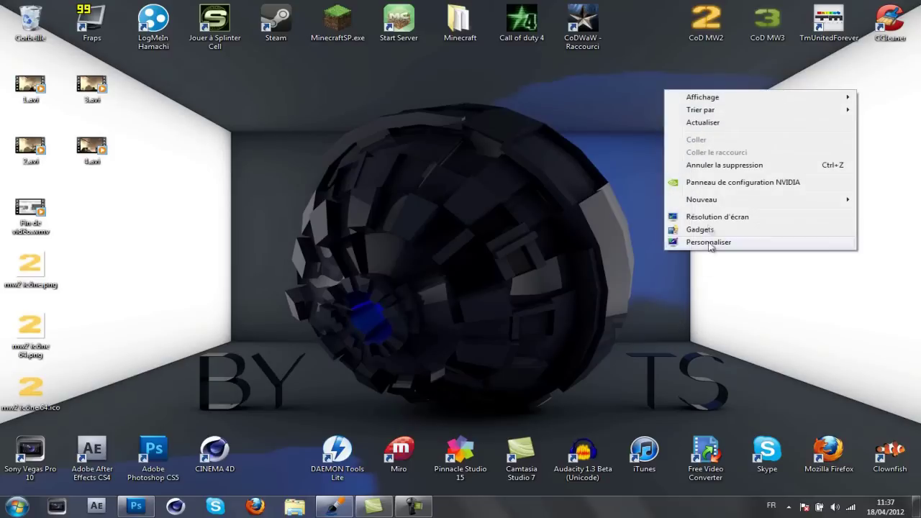
mouse_move(784, 200)
click(561, 200)
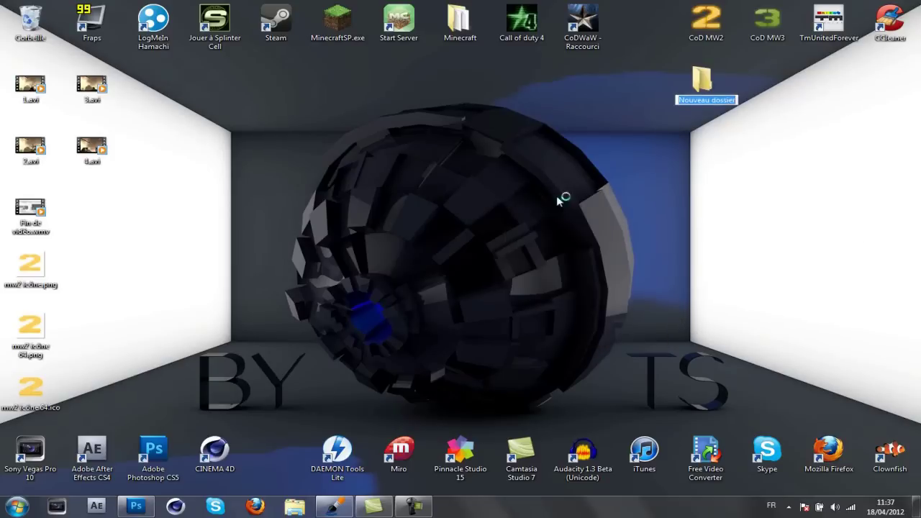
text(MW test)
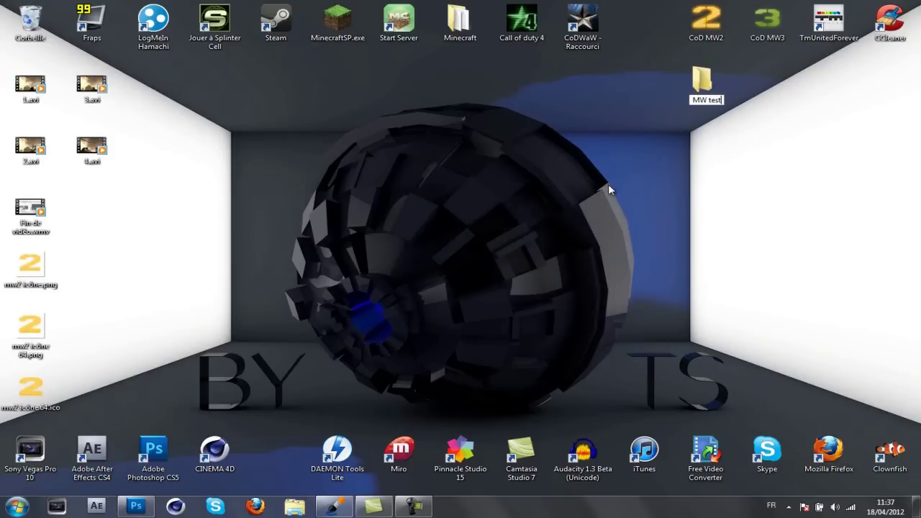
key(Return)
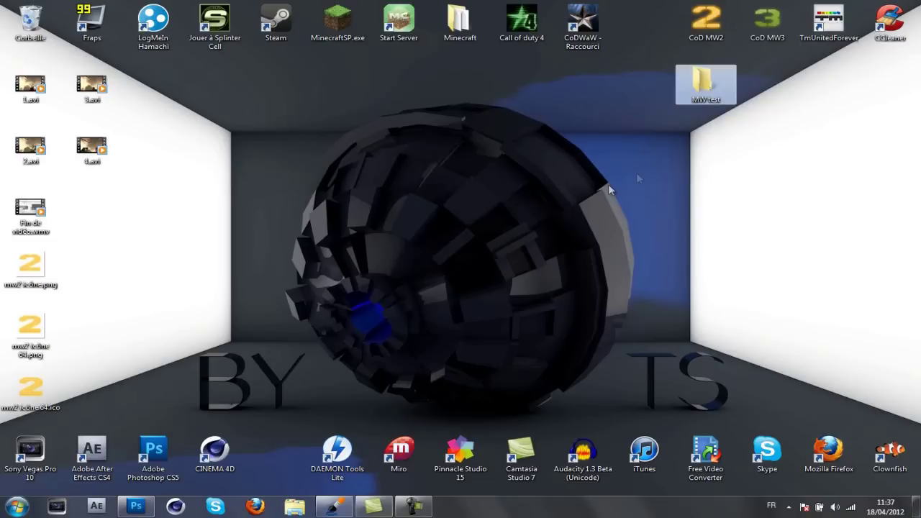
drag(719, 80, 646, 22)
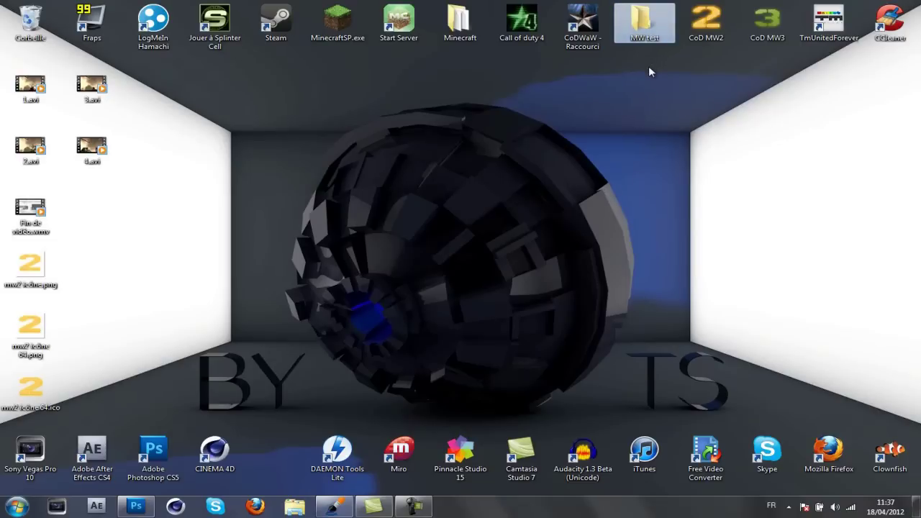
Open the icon chooser from the customisation (Personnaliser) properties of the MW test folder.
right_click(648, 22)
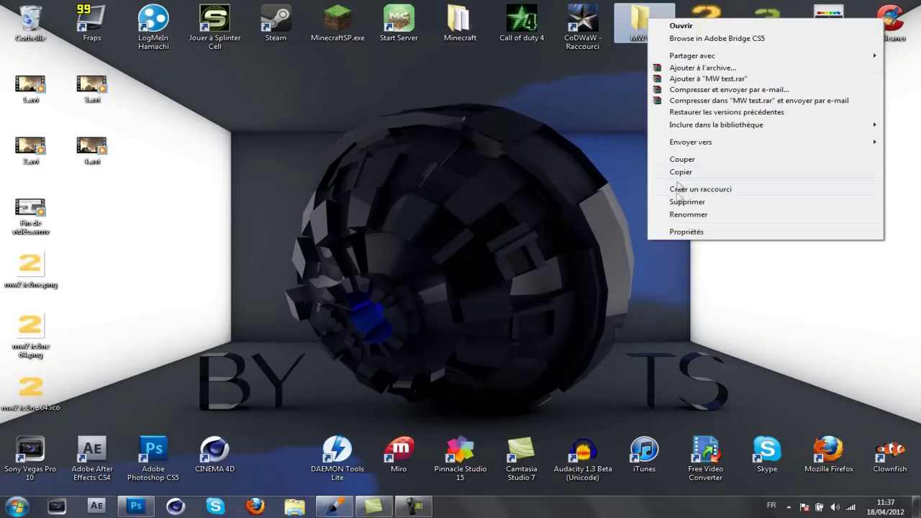
click(687, 231)
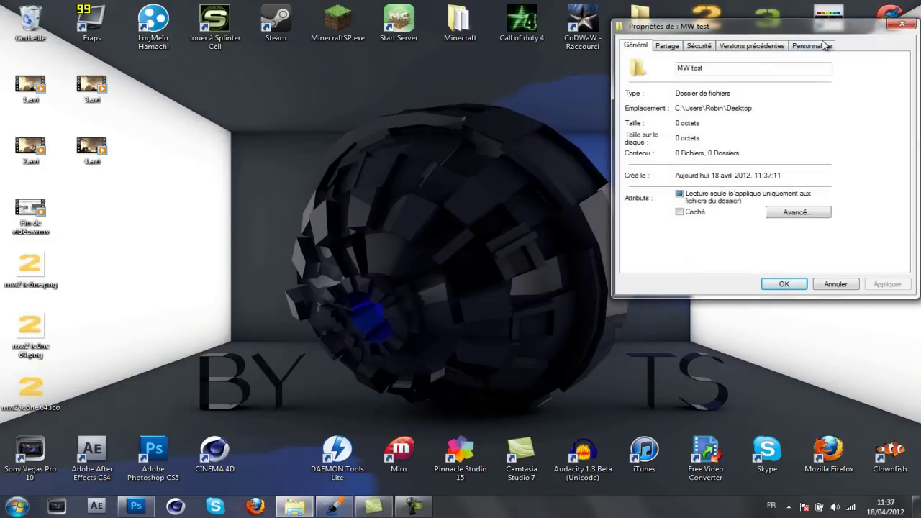
click(824, 45)
drag(803, 26, 576, 69)
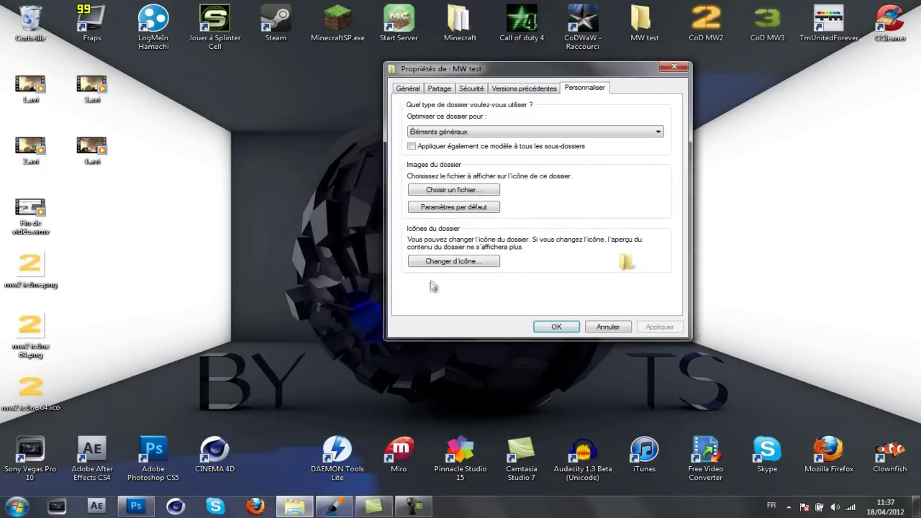
click(468, 265)
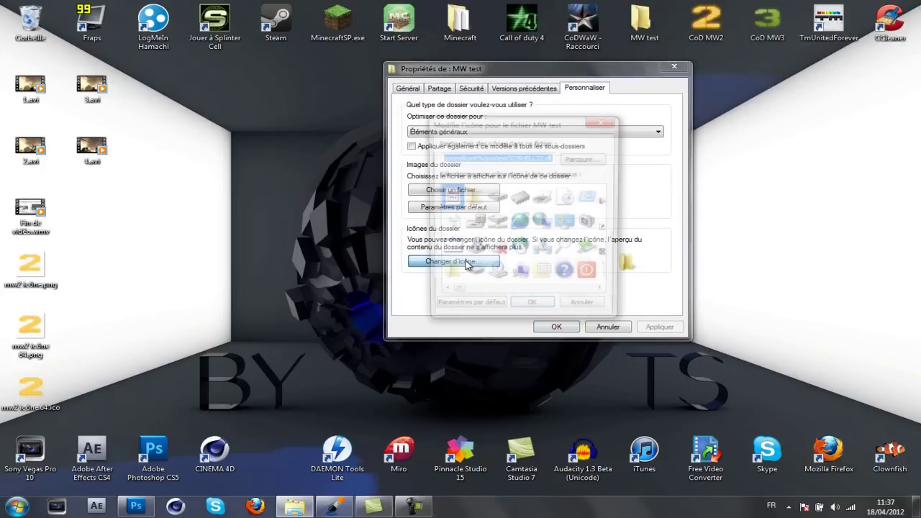
Assign "mw2 icône 64.ico" from the desktop as the MW test folder's icon and apply the properties.
click(584, 160)
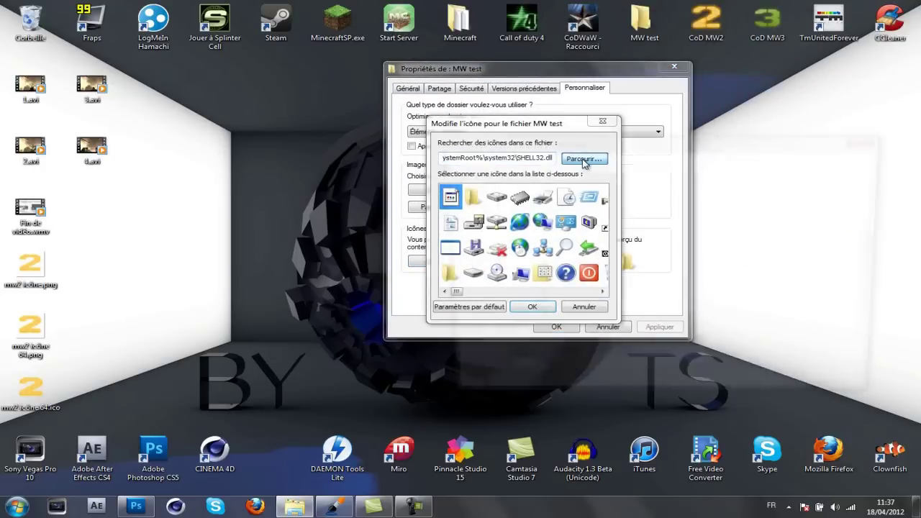
click(485, 211)
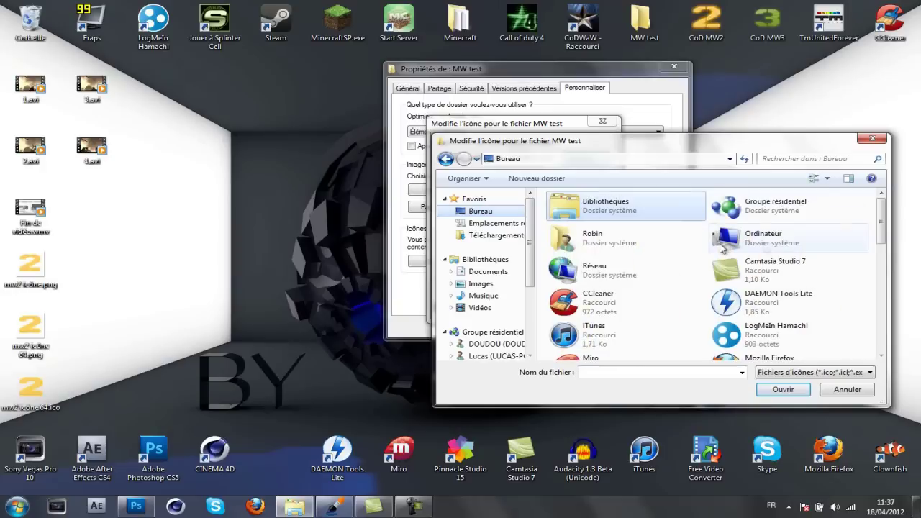
drag(882, 216, 873, 351)
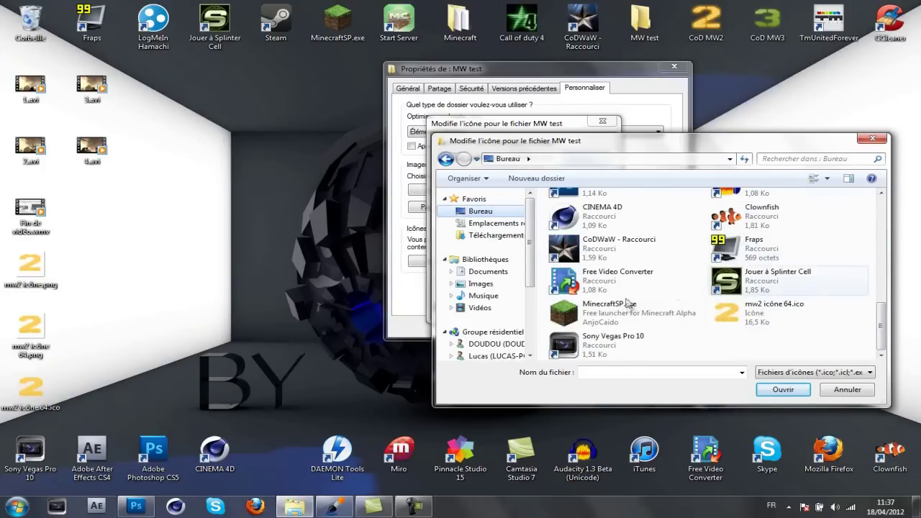
click(783, 314)
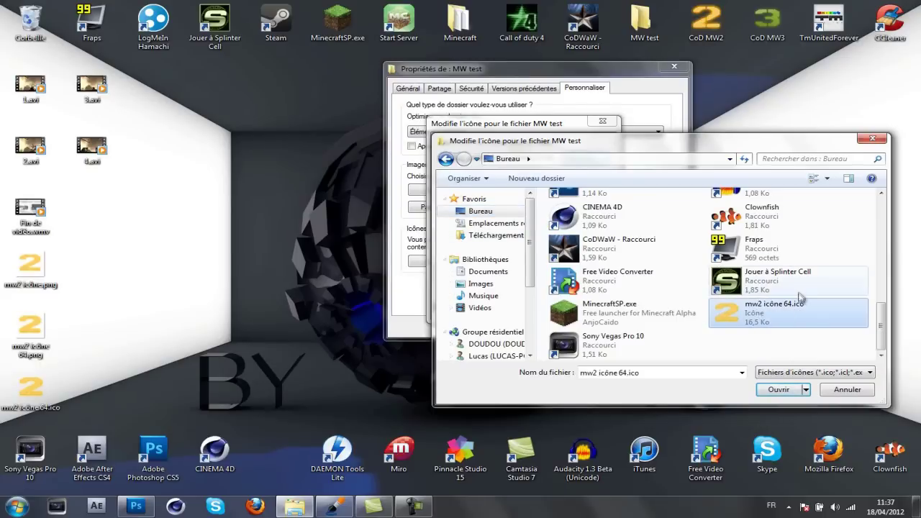
click(784, 390)
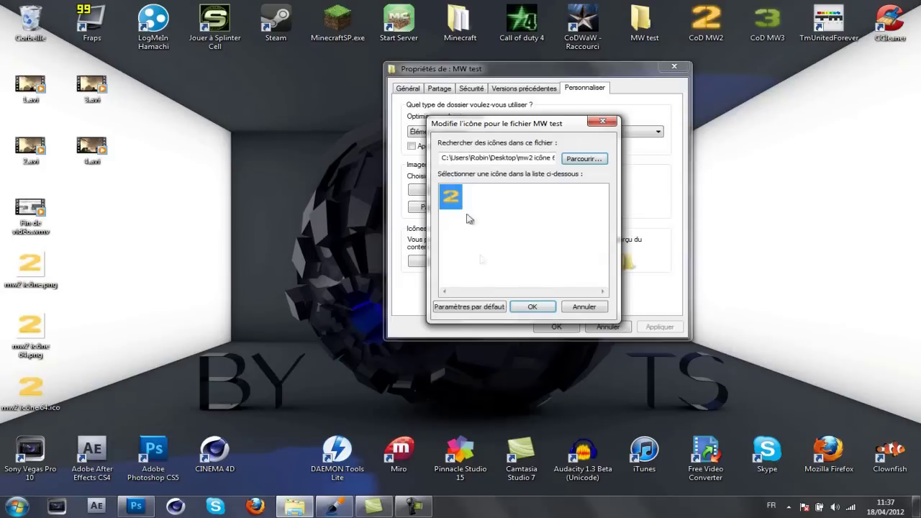
click(532, 307)
click(659, 327)
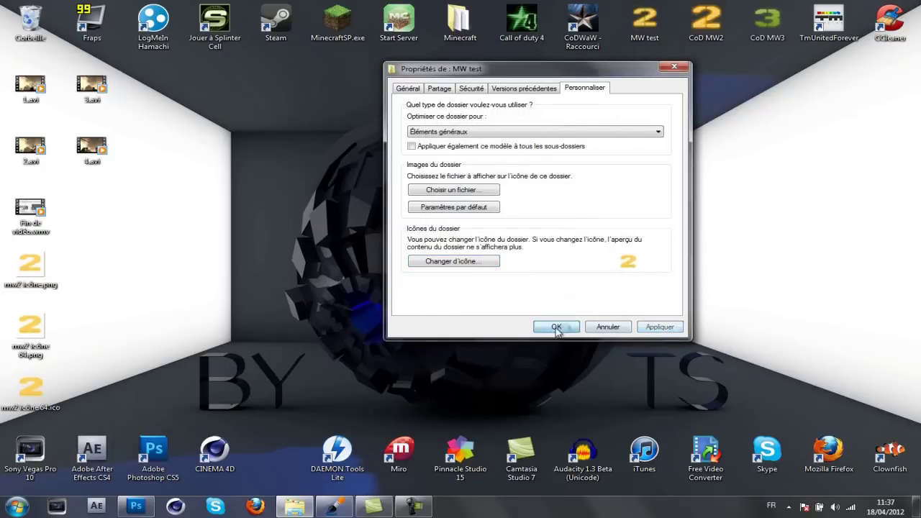
click(558, 326)
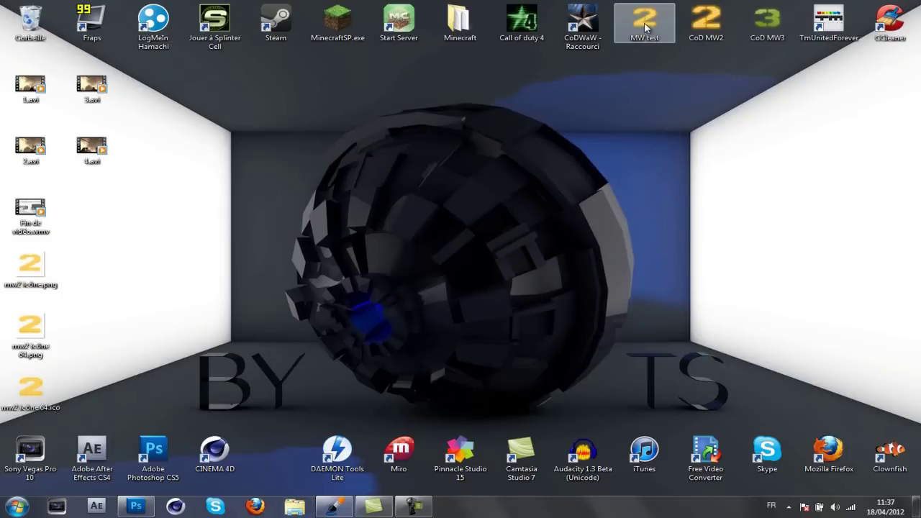
Move the MW test folder below CoD MW3 on the desktop, and return it to its place beside CoD MW2.
drag(646, 23, 776, 85)
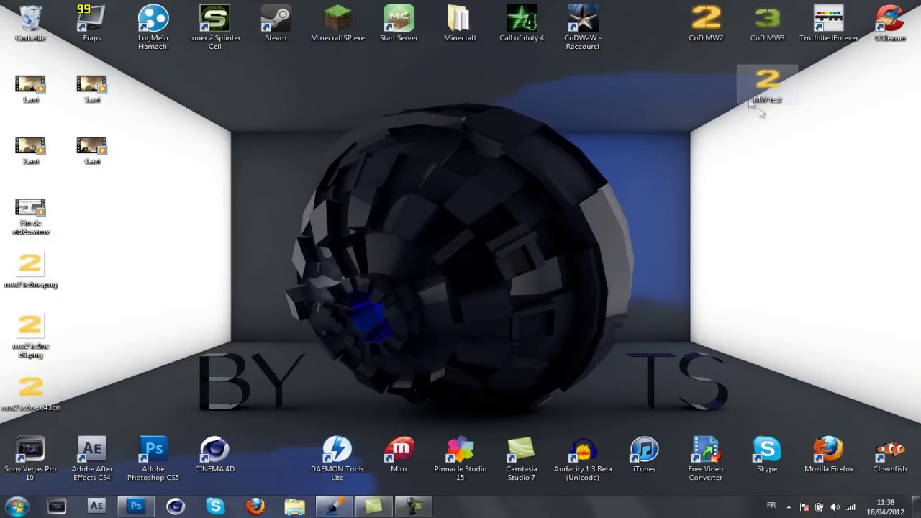
click(766, 85)
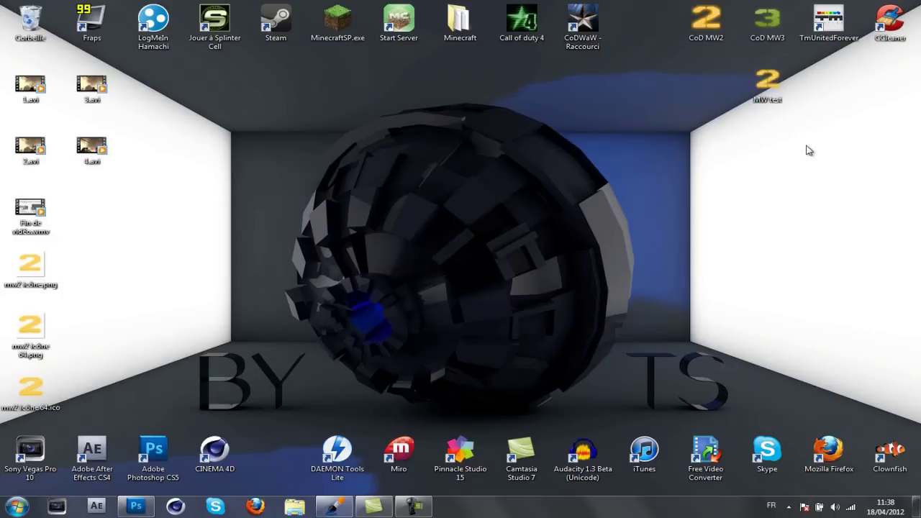
drag(767, 85, 646, 26)
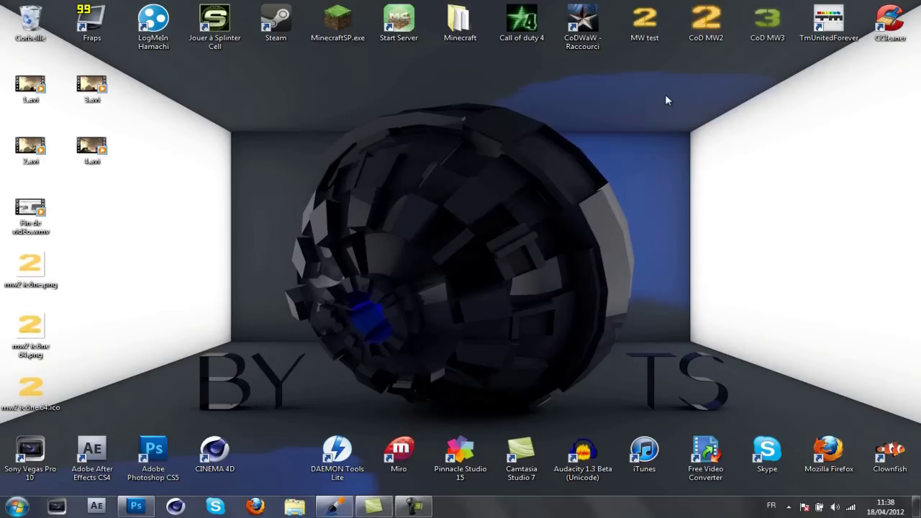